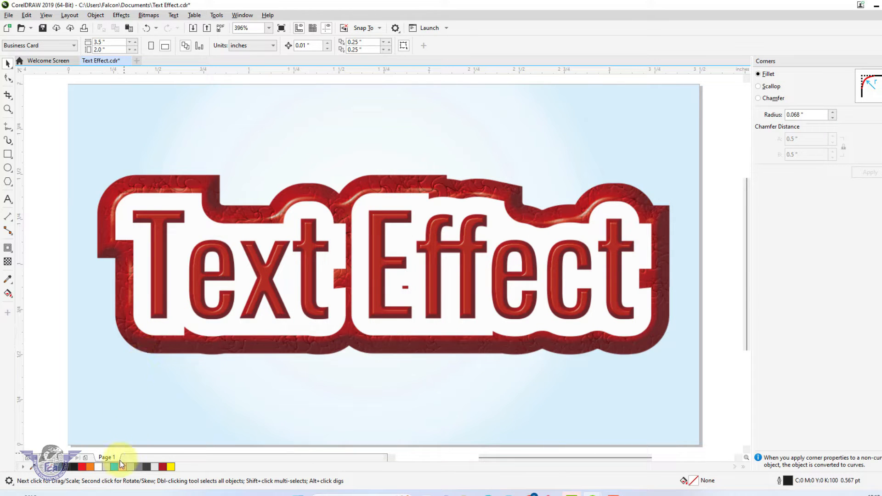
Insert one business-card-size page after page 1 and write the artistic text "Text Effect" on it
key("Page_Down")
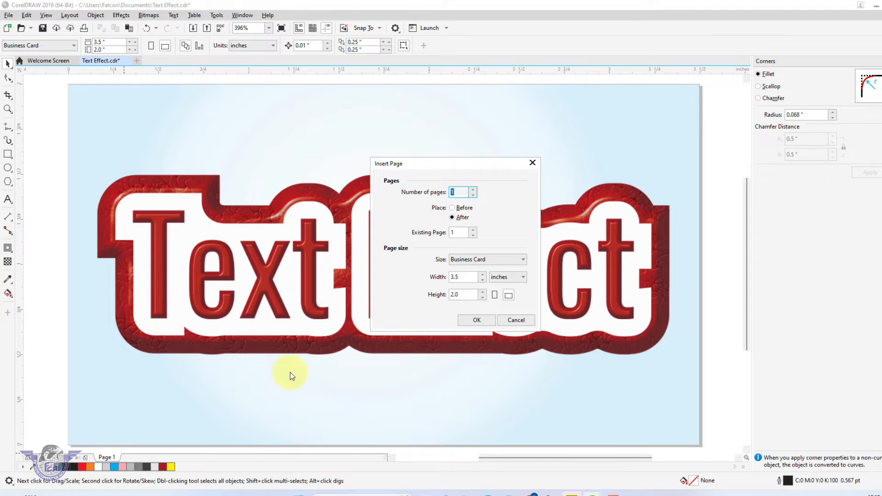
left_click(475, 320)
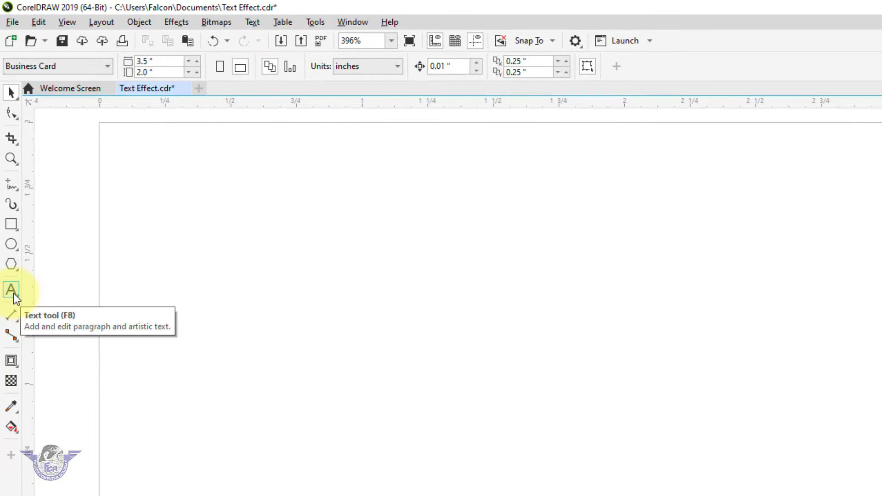
left_click(13, 292)
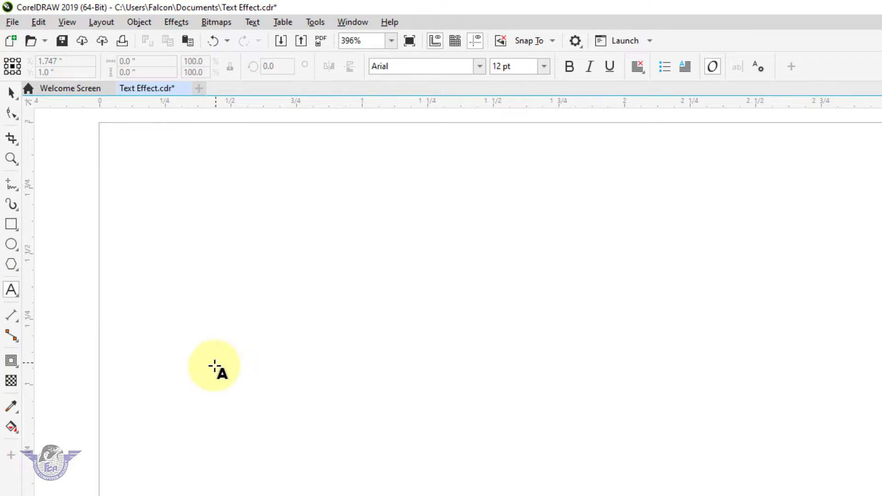
left_click(214, 370)
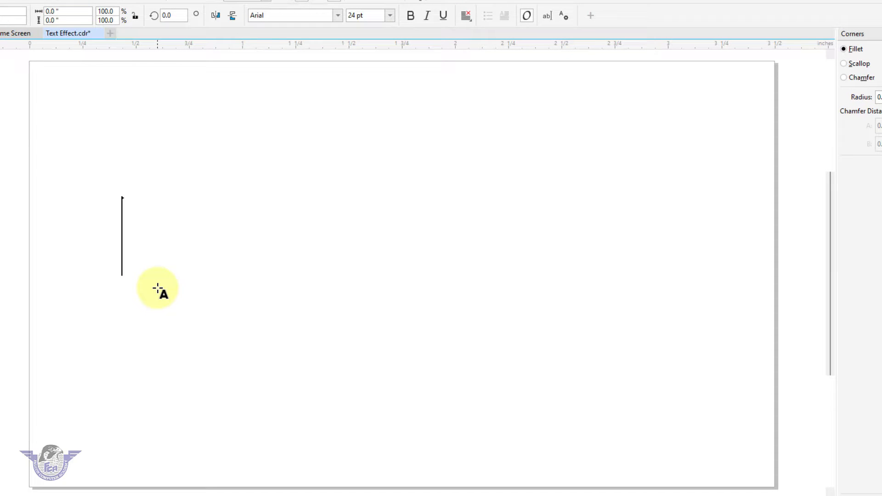
type("Text E")
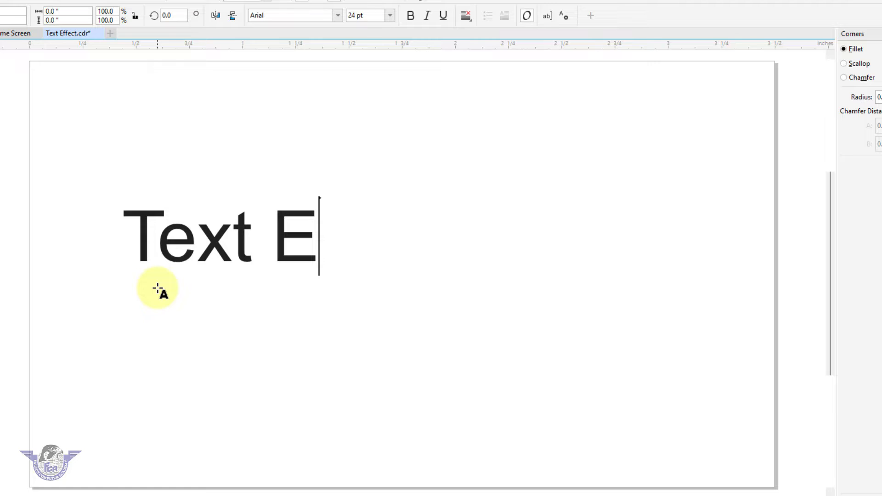
type("ffect")
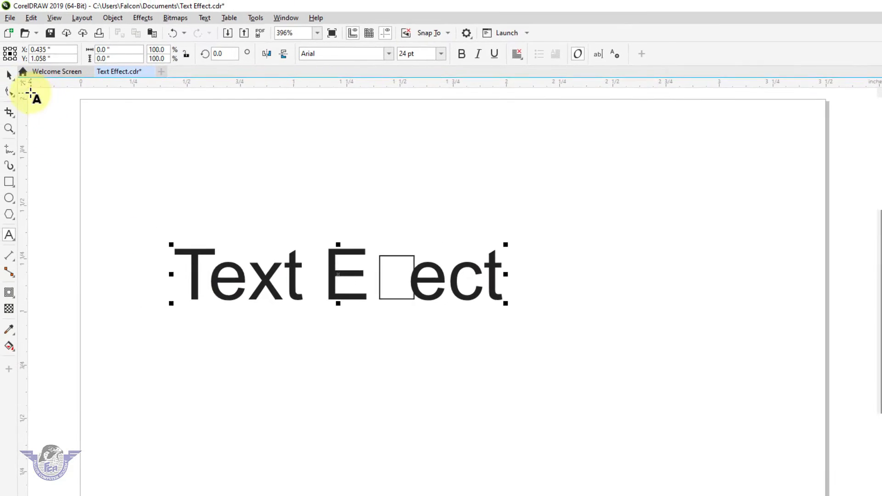
Set the text's font to Oswald and enlarge it proportionally to about 2.95 inches wide across the page
left_click(9, 75)
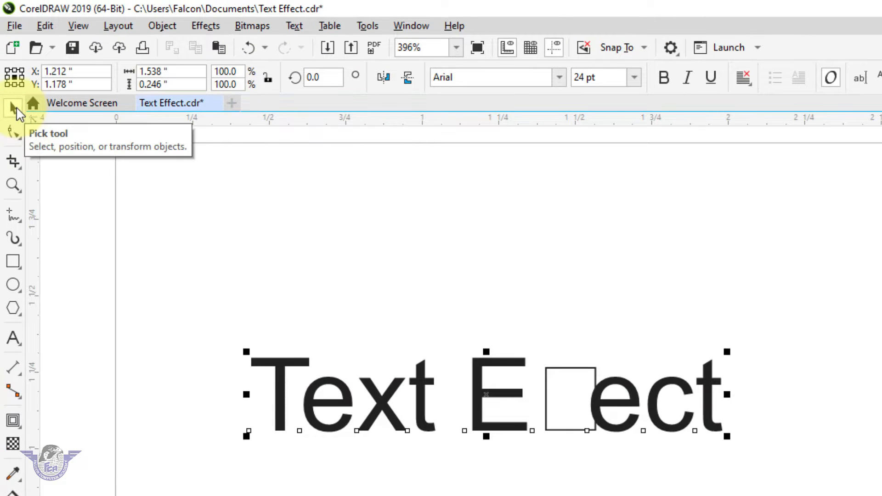
left_click(558, 82)
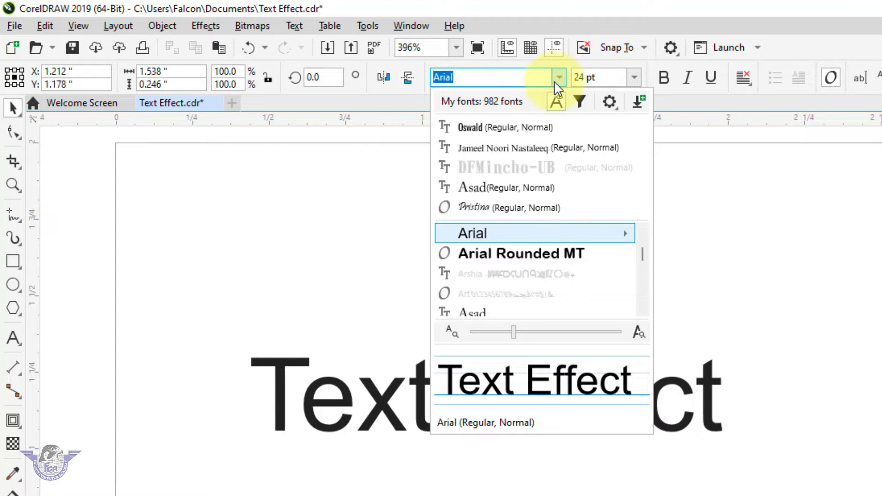
left_click(524, 127)
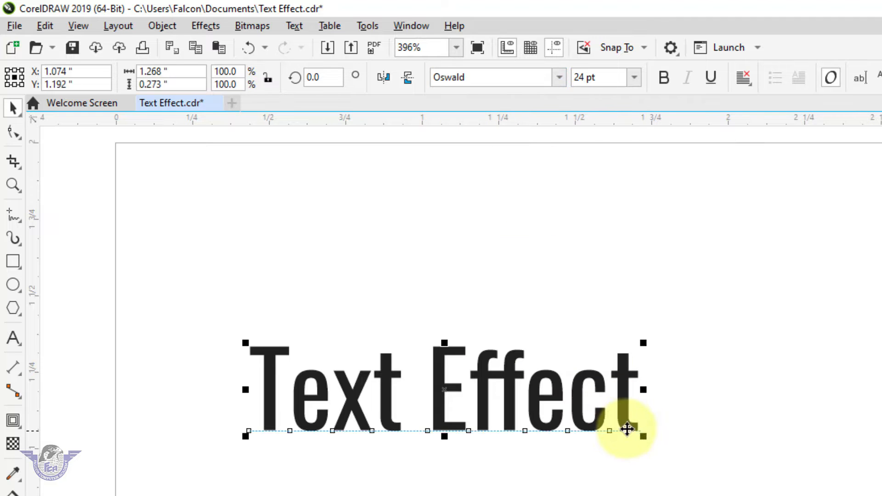
left_click_drag(643, 439, 881, 495)
left_click_drag(246, 342, 162, 297)
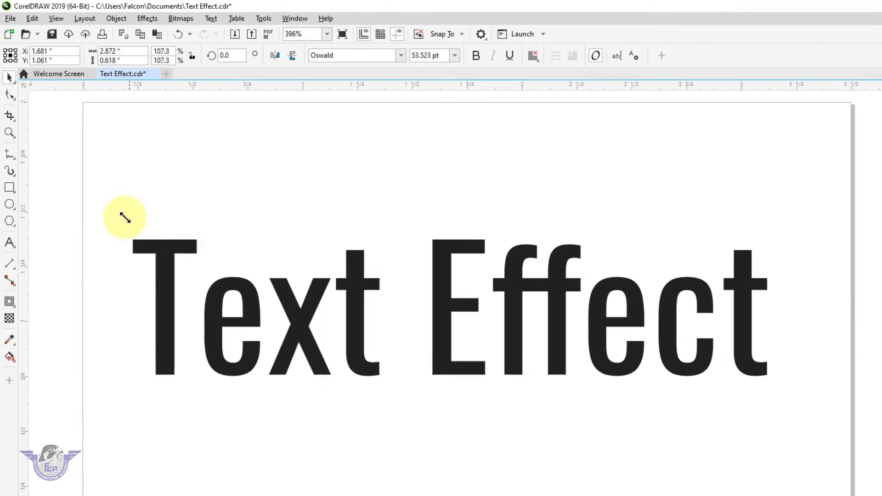
left_click_drag(116, 213, 117, 213)
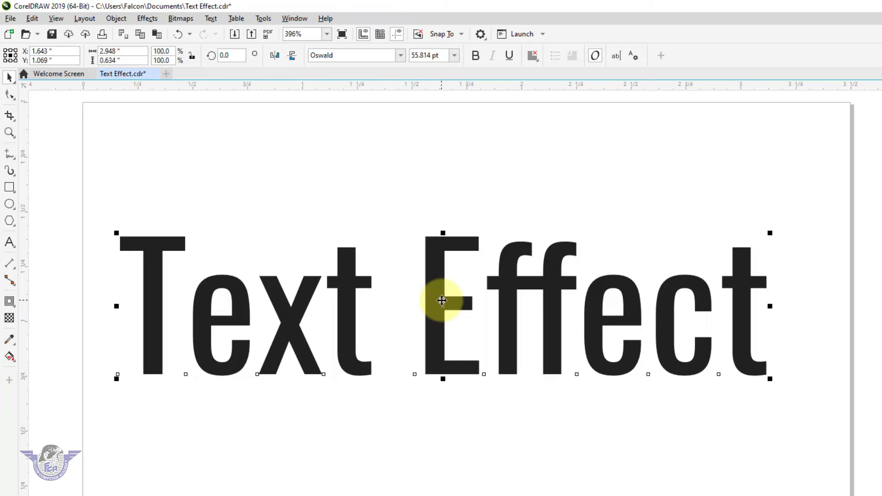
Convert the "Text Effect" lettering to curves
key("ctrl+q")
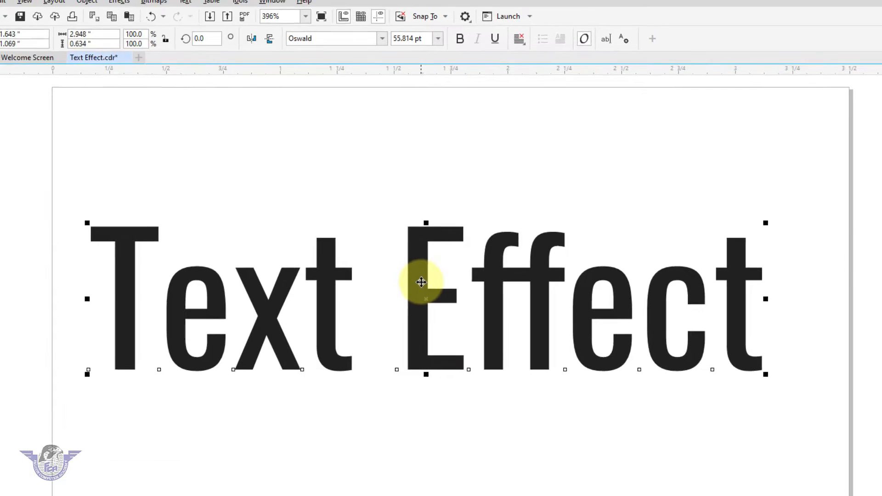
right_click(421, 282)
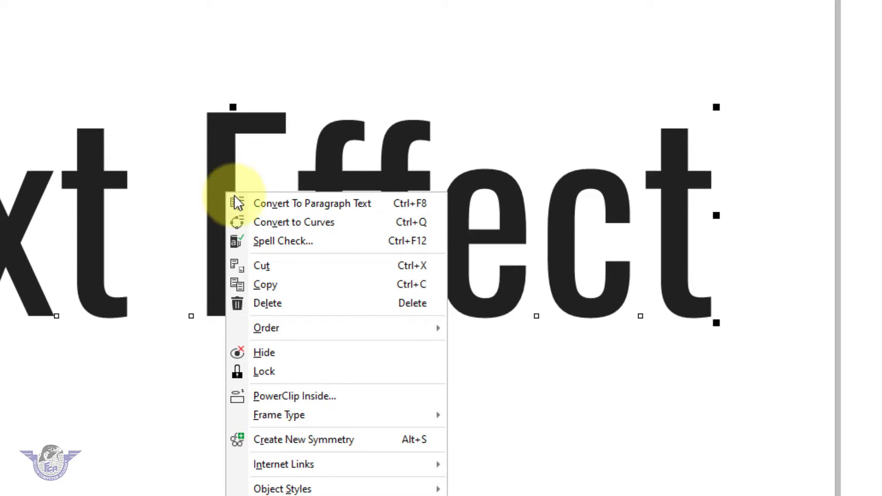
left_click(305, 222)
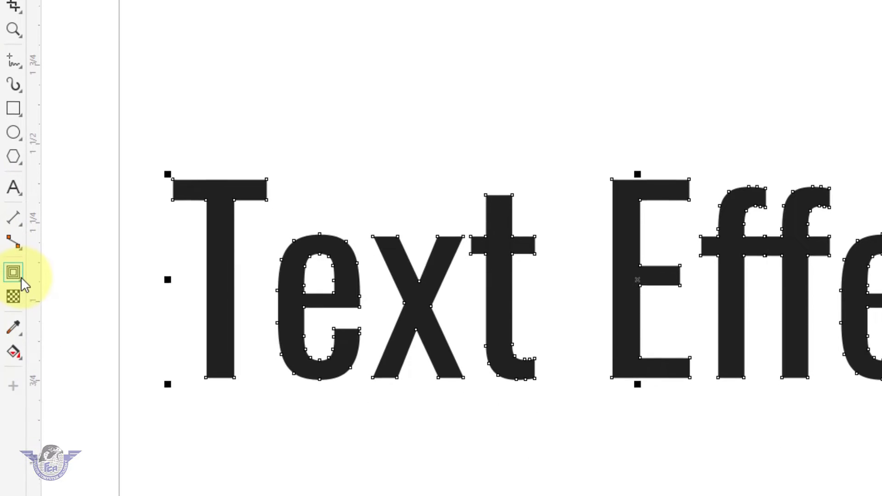
Add a one-step outside contour around the lettering with an offset of about 0.132 inches
left_click(20, 438)
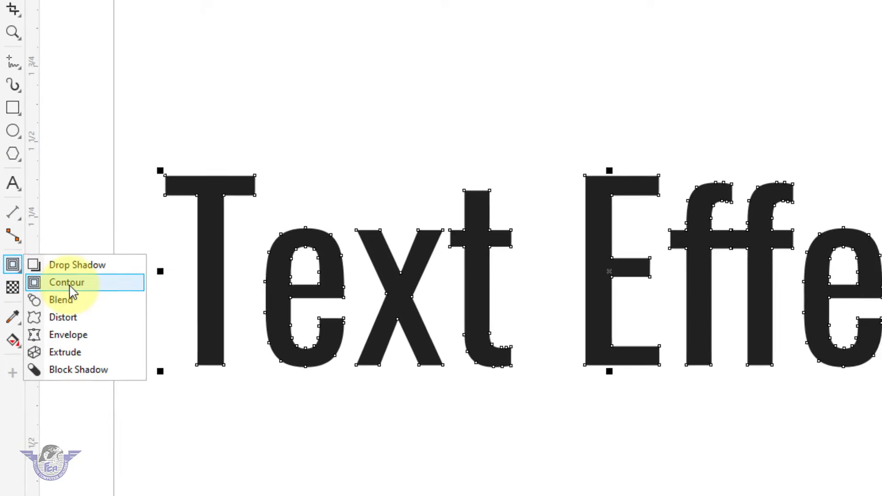
left_click(74, 282)
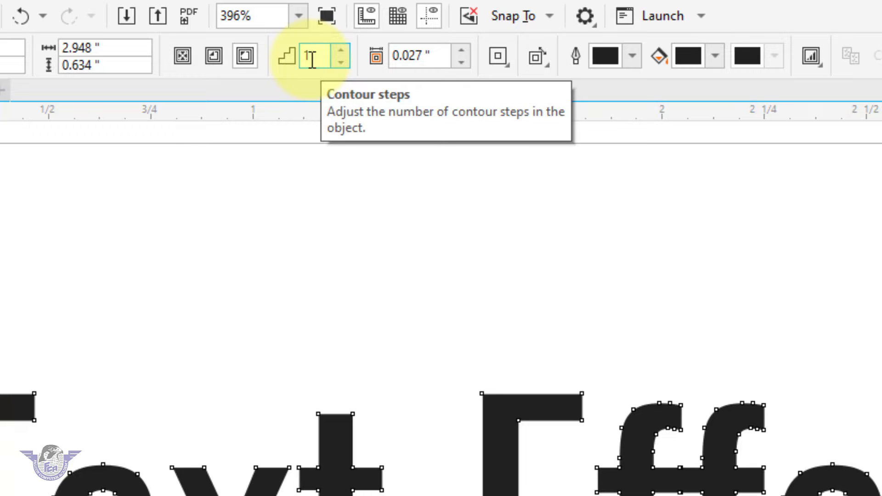
left_click(242, 61)
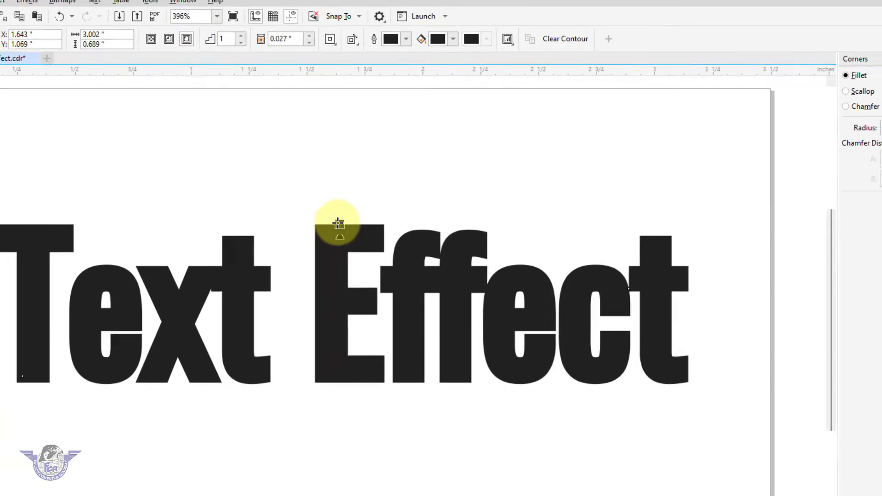
left_click_drag(337, 224, 340, 205)
left_click_drag(438, 142, 445, 131)
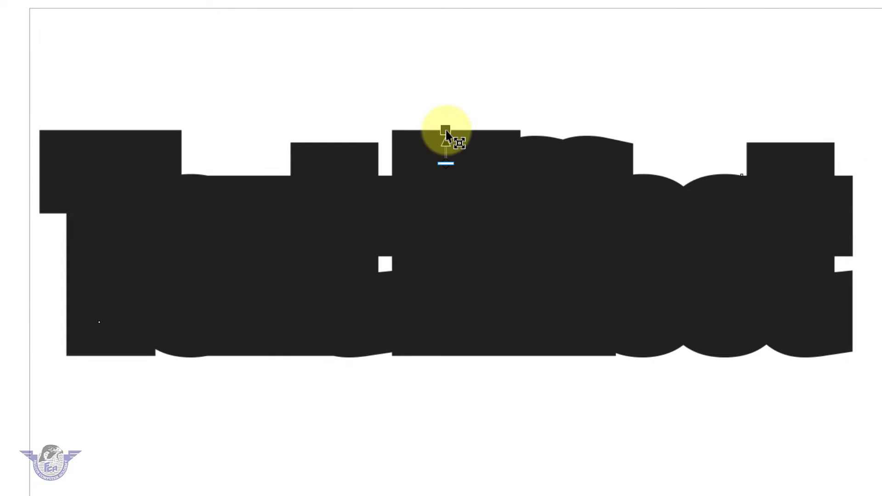
Fill the lettering with cyan and break the contour apart from it
left_click(10, 65)
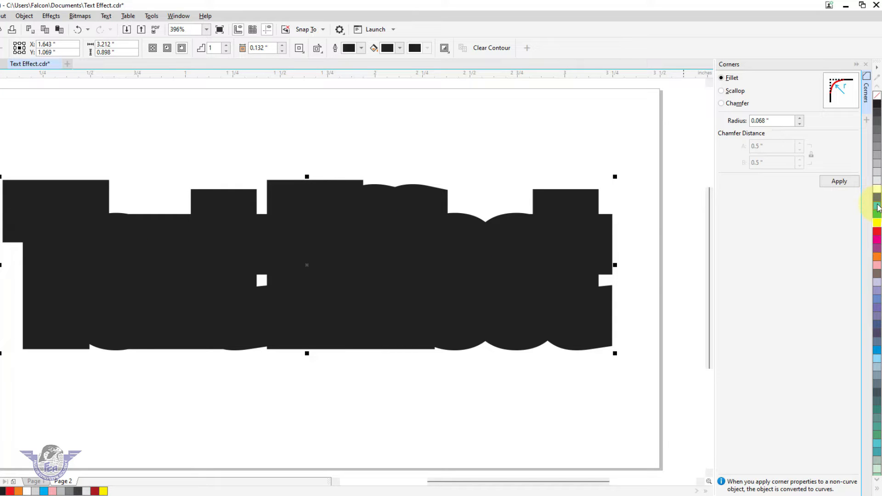
left_click(877, 207)
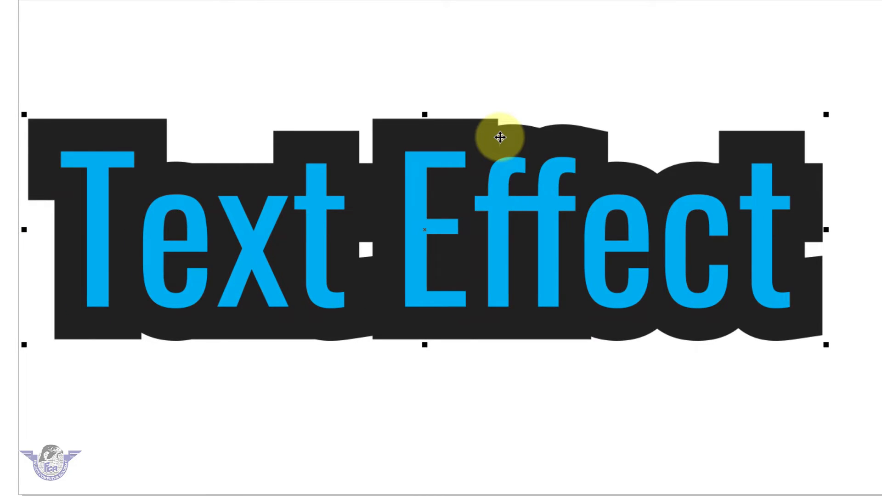
right_click(500, 137)
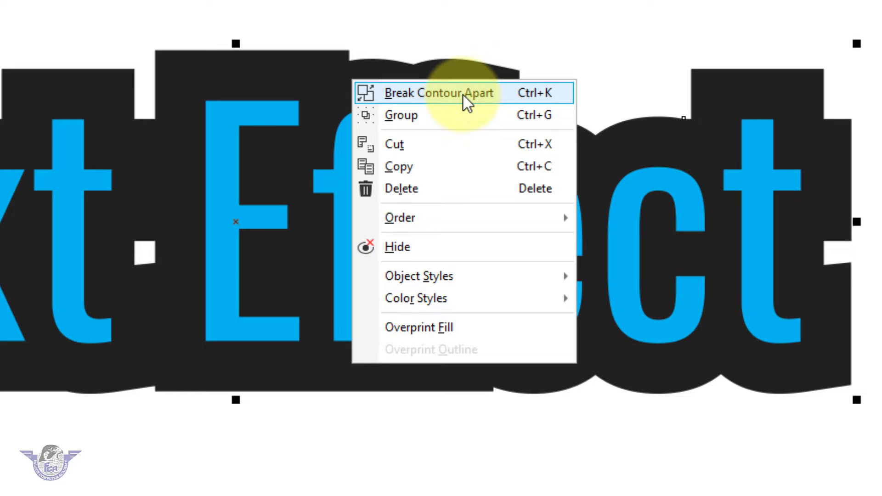
left_click(465, 97)
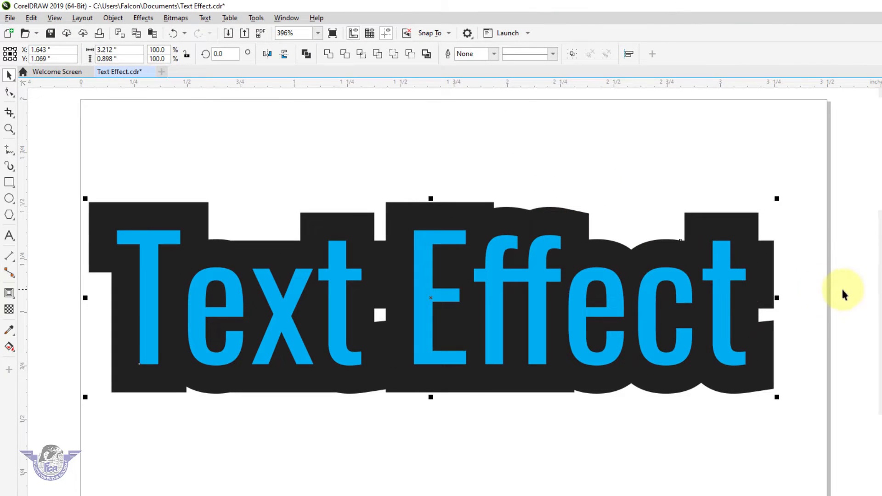
Move the cyan lettering straight down, off the black contour shape, to the lower part of the page
left_click(844, 294)
left_click(552, 275)
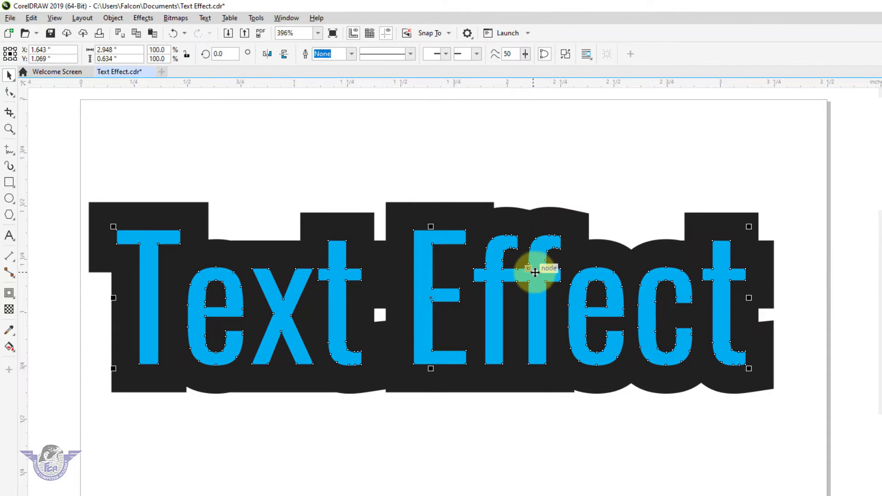
left_click_drag(539, 274, 515, 453)
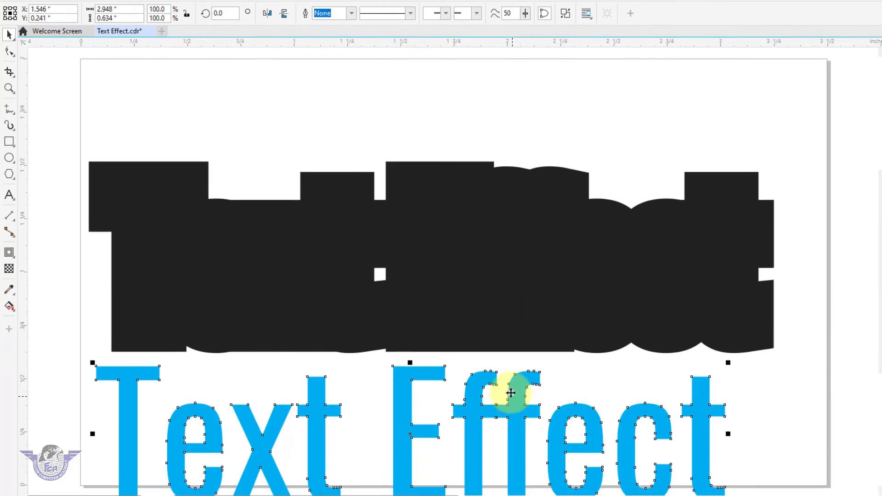
Remove the contour shape's fill and give it a black outline
left_click(443, 228)
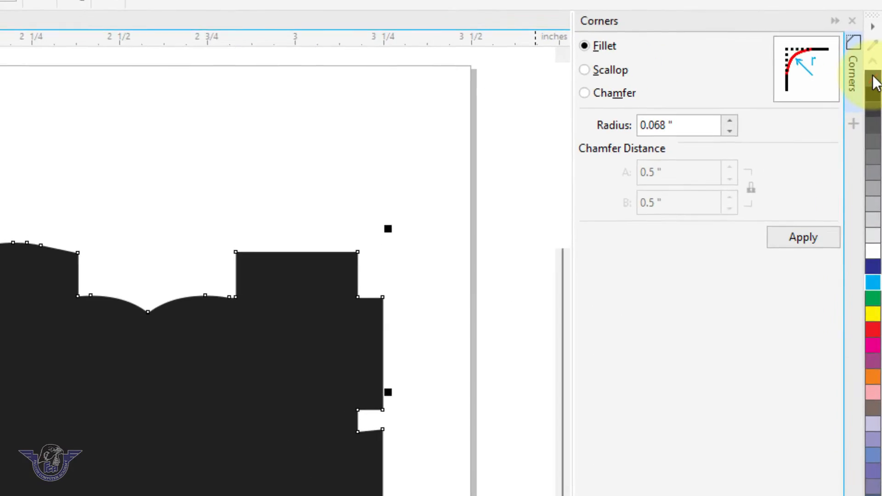
left_click(874, 81)
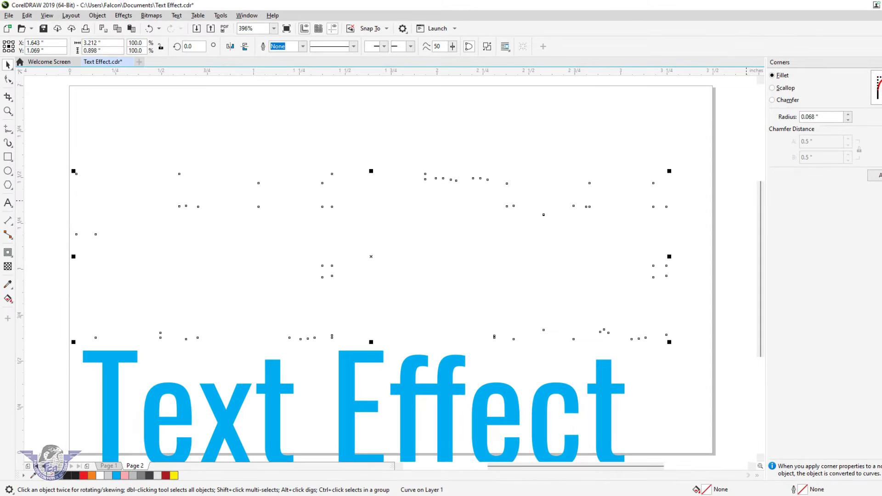
right_click(877, 100)
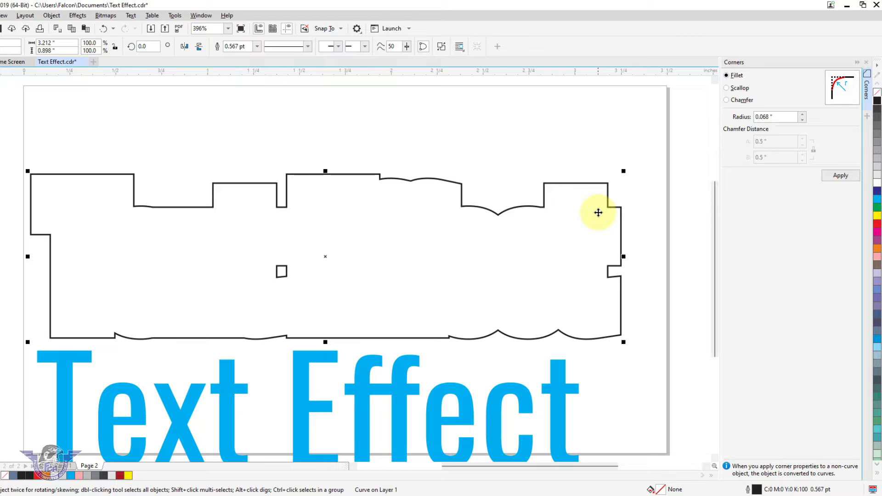
Close the Corners docker and show it again
key("z")
left_click_drag(588, 164, 627, 209)
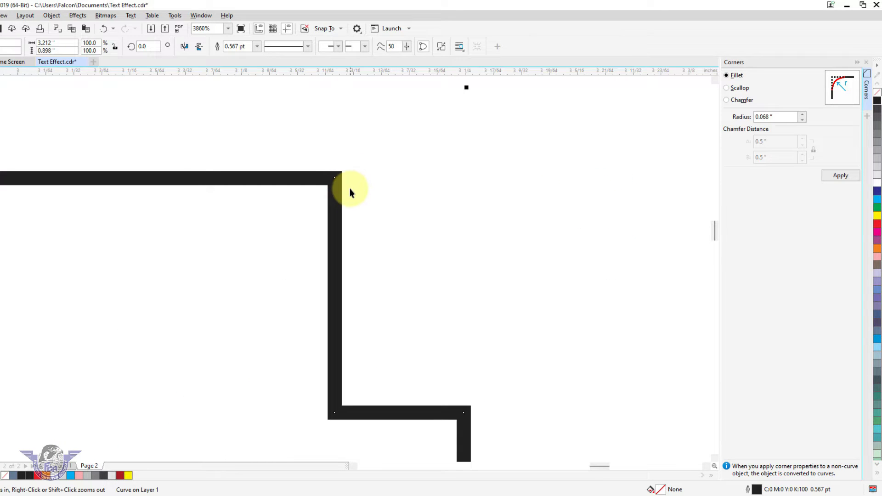
key("F4")
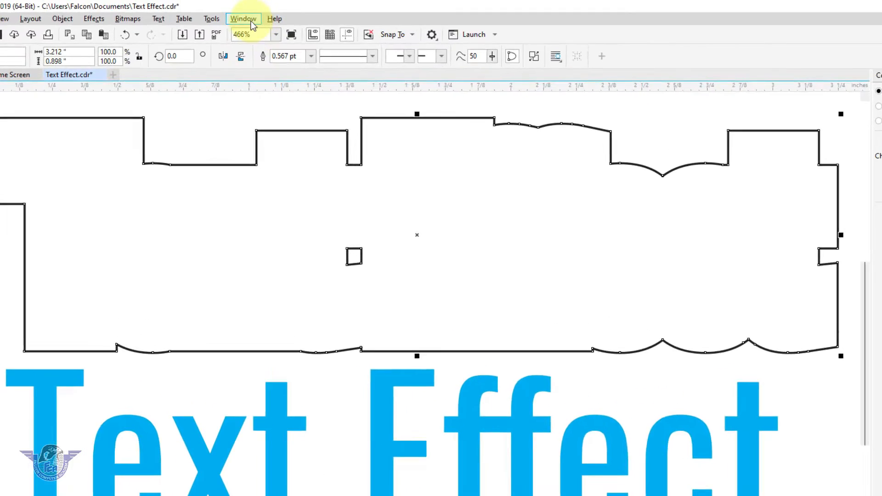
left_click(245, 18)
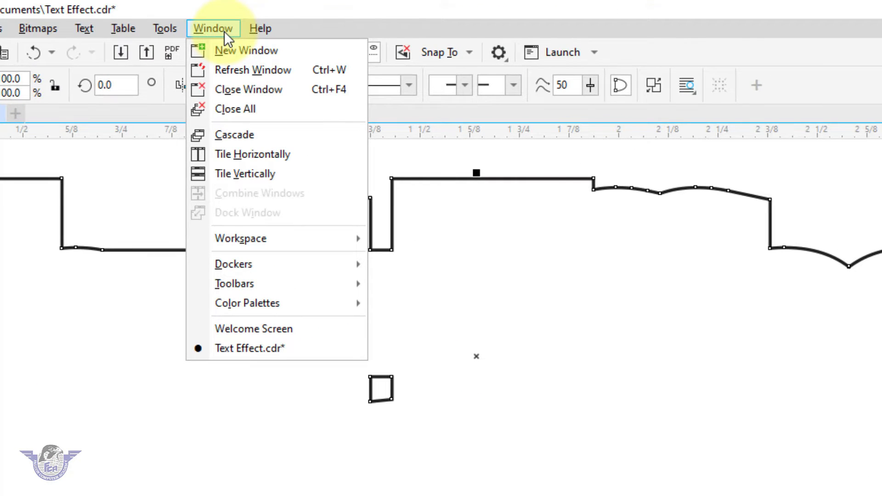
mouse_move(285, 264)
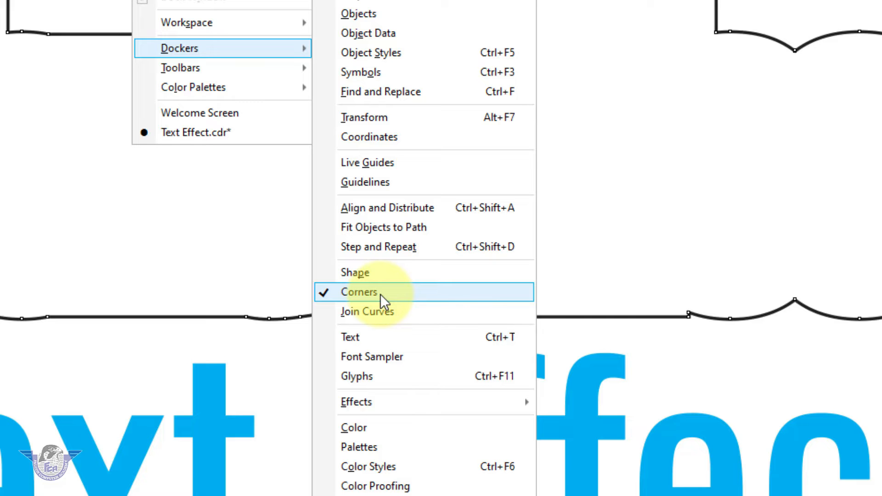
left_click(380, 293)
left_click(377, 25)
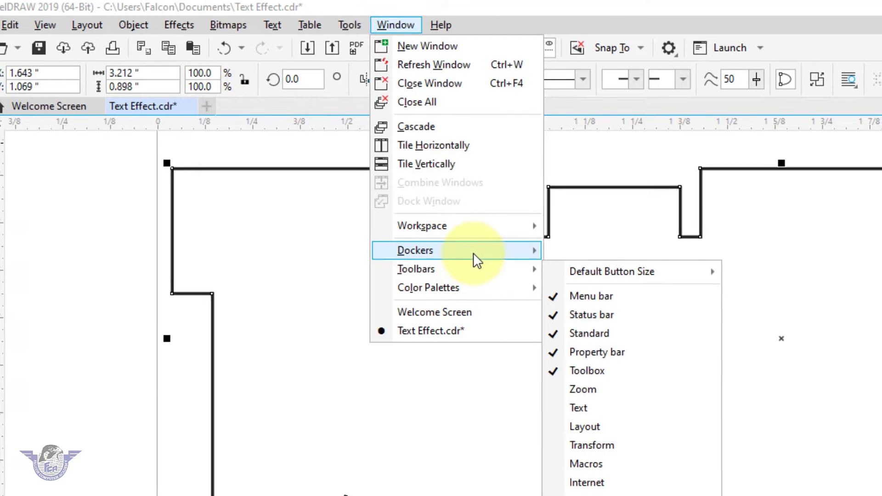
mouse_move(474, 254)
left_click(388, 242)
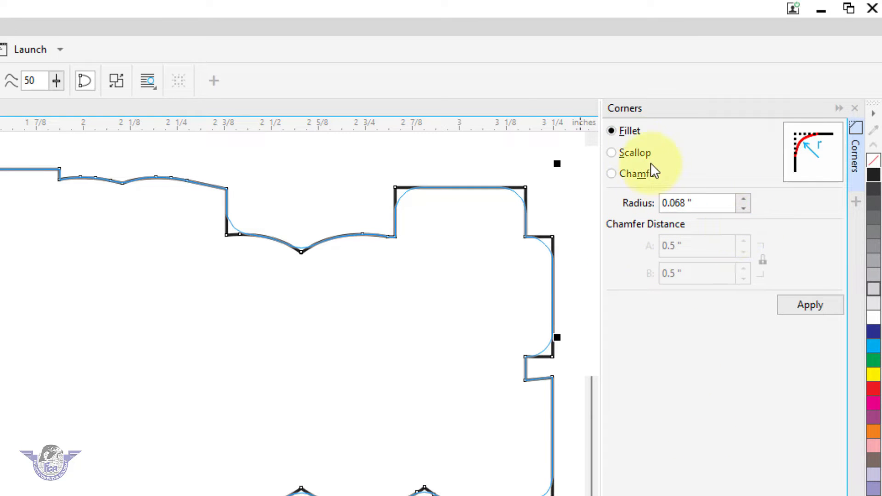
Round the contour shape's corners with the Fillet option at a radius of 0.058 inches
left_click(743, 208)
left_click(743, 208)
left_click(743, 208)
left_click(743, 208)
left_click(743, 207)
left_click(743, 207)
left_click(743, 198)
left_click(743, 198)
left_click(743, 199)
left_click(744, 199)
left_click(744, 198)
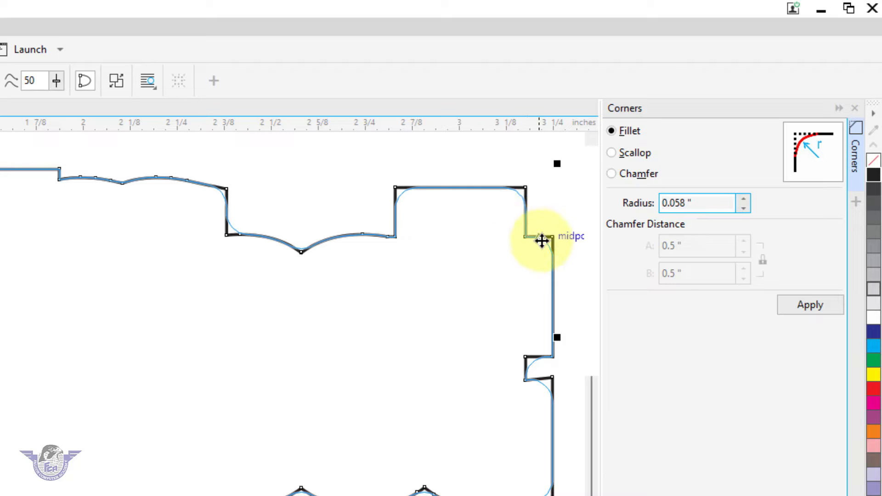
left_click(807, 305)
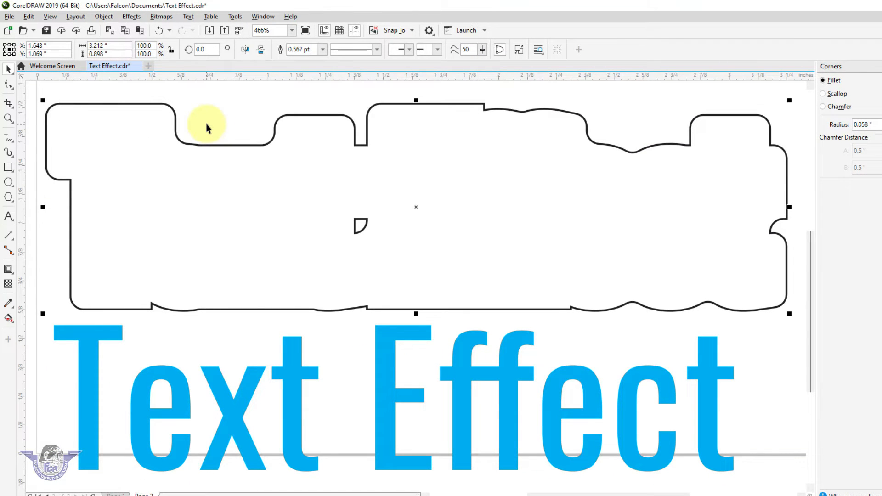
Add a one-step outside contour to the rounded shape with an offset of about 0.119 inches
key("F3")
left_click(9, 250)
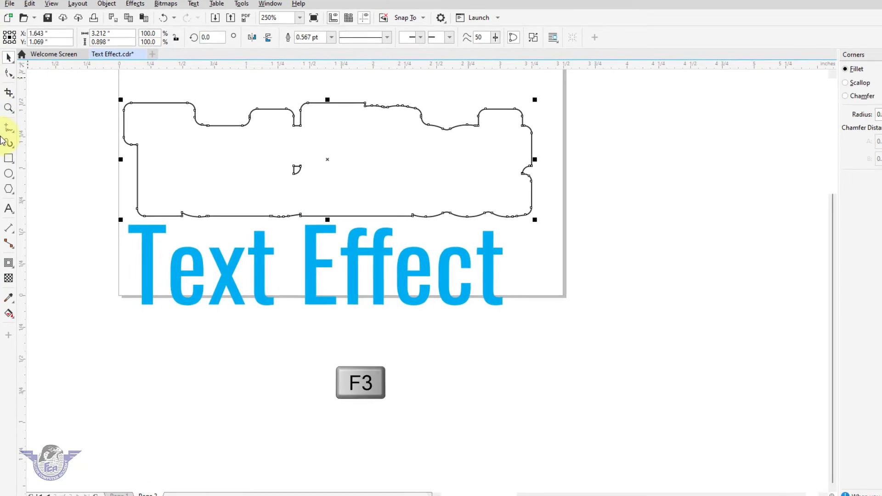
left_click(11, 187)
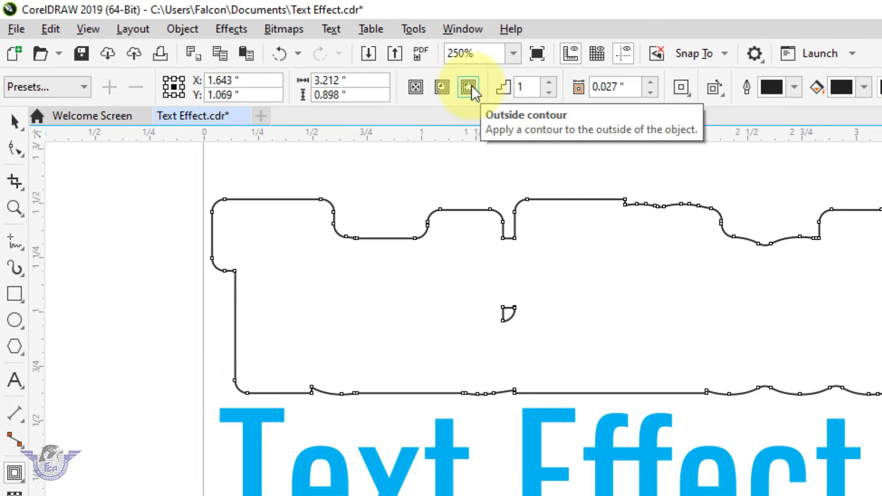
left_click(472, 85)
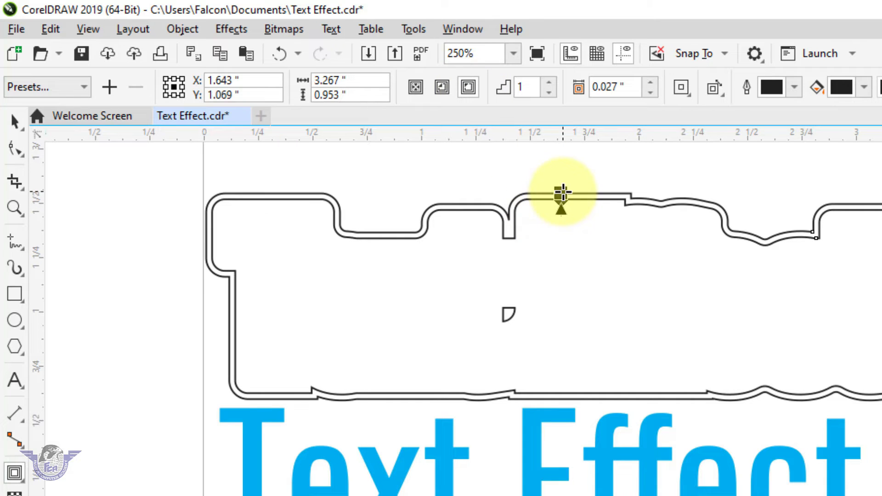
left_click_drag(560, 195, 561, 176)
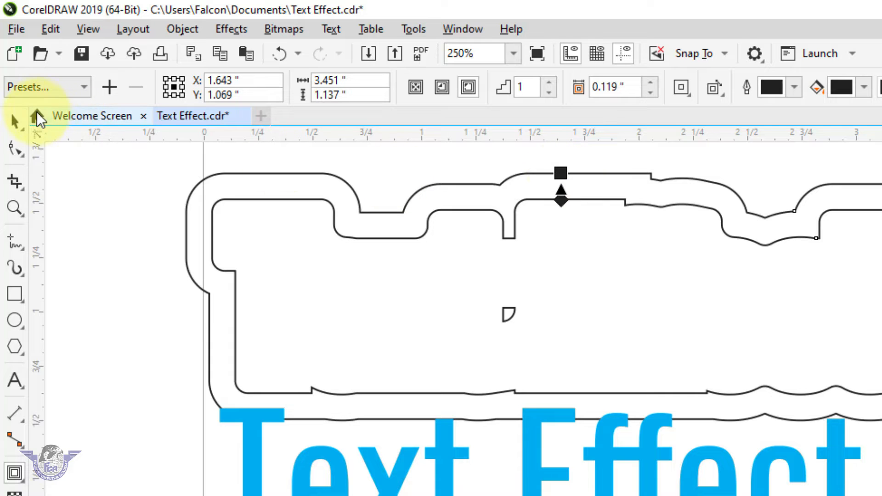
Break the contour apart from the original shape and delete the small quarter-round piece inside it
left_click(15, 122)
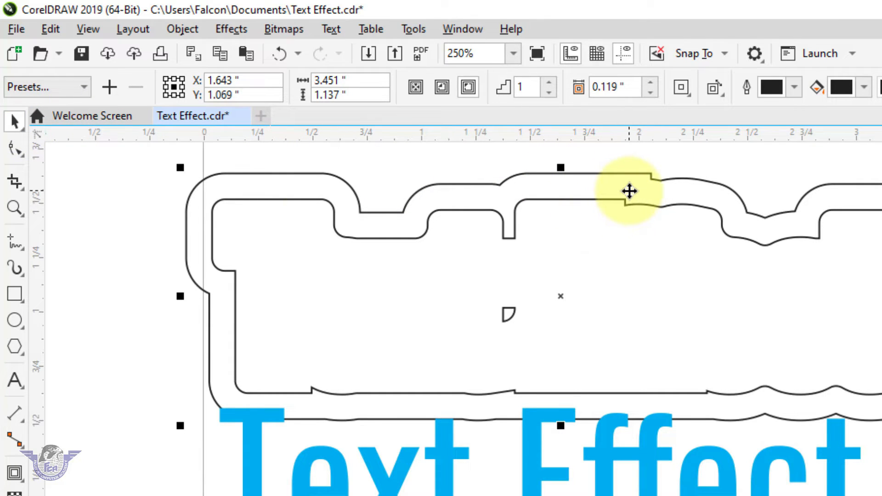
right_click(629, 191)
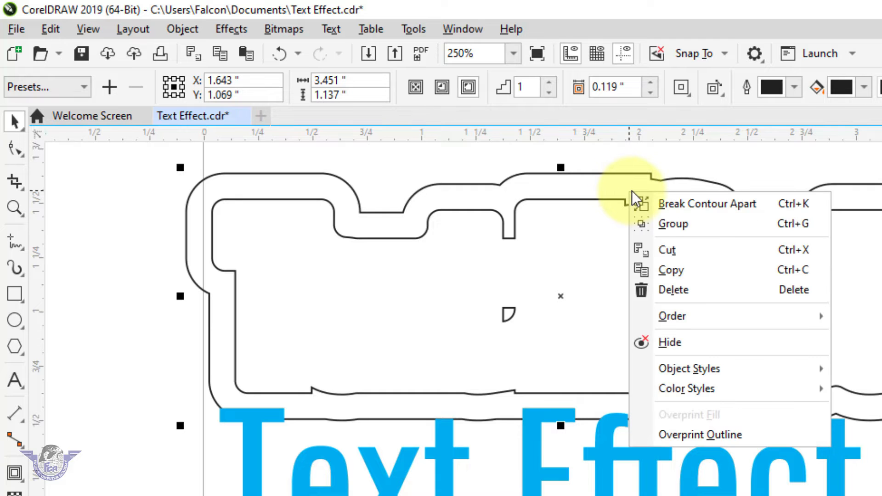
left_click(679, 203)
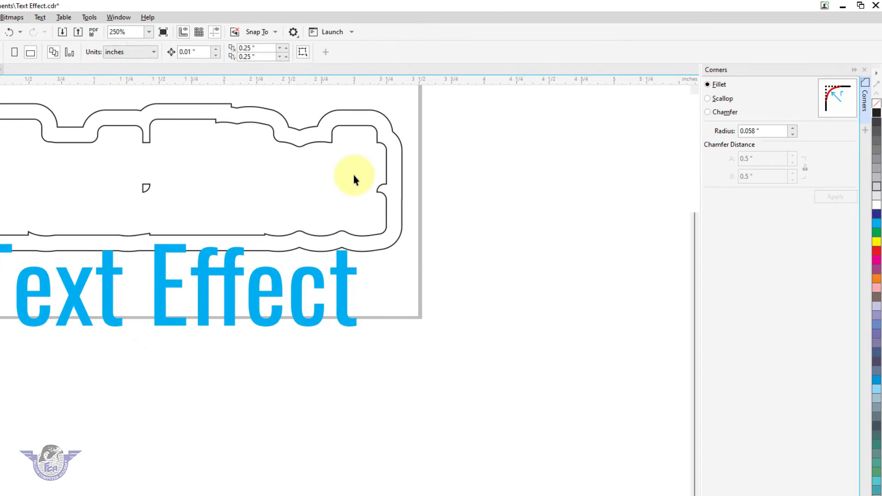
right_click(321, 182)
left_click(467, 102)
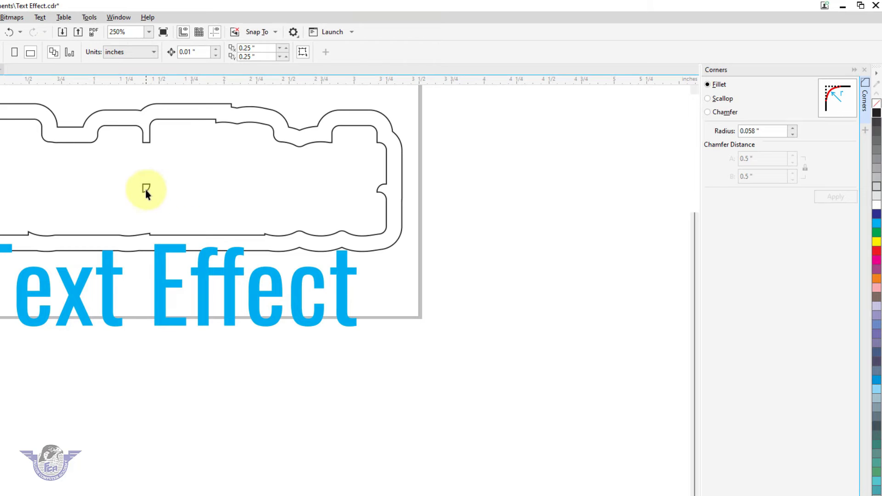
left_click(146, 191)
key("Delete")
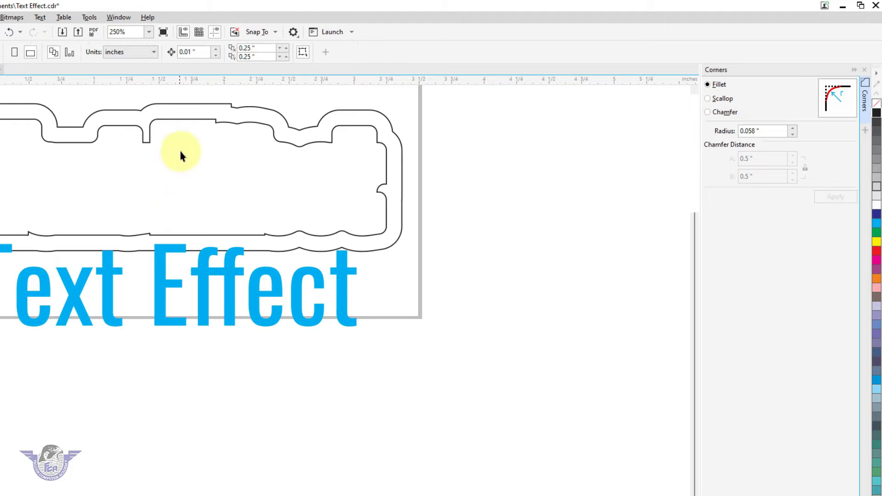
Fill the outer contour shape with dark red and the inner shape with white
left_click(209, 99)
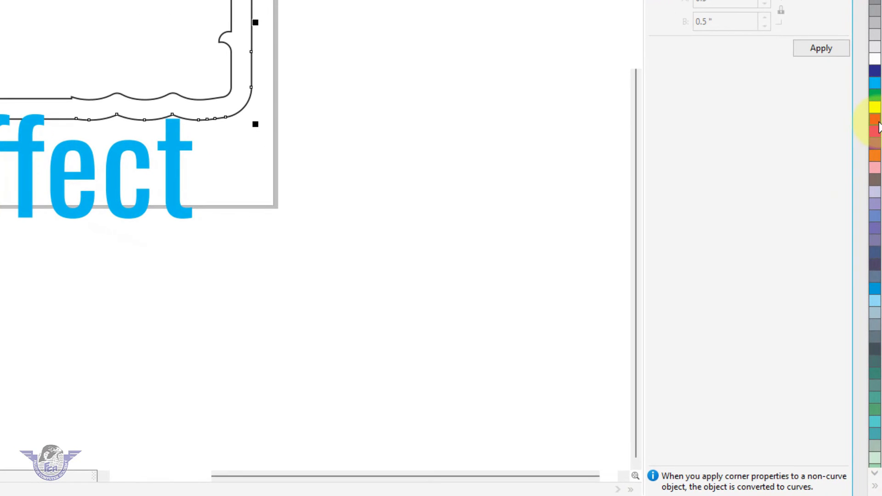
left_click(875, 122)
left_click(859, 141)
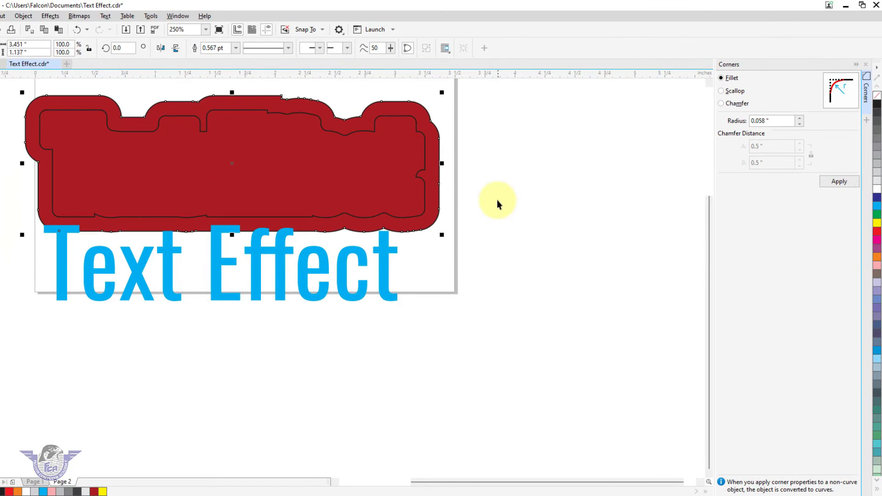
left_click(418, 179)
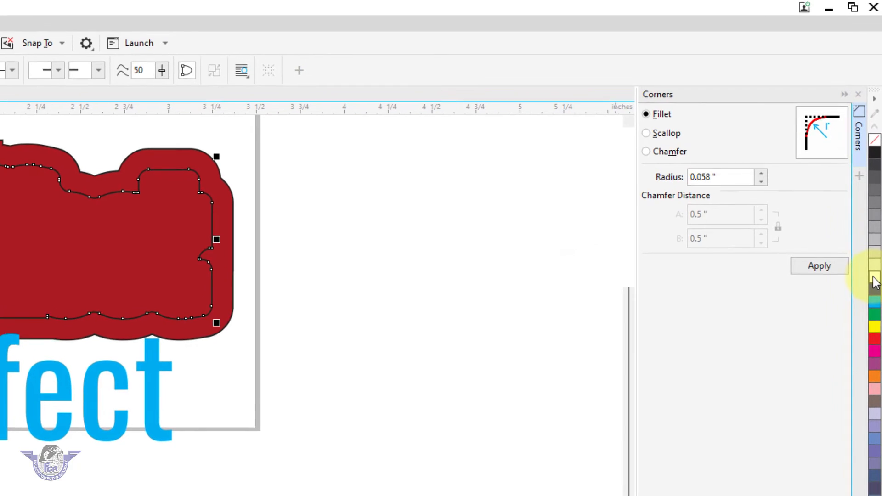
left_click(874, 259)
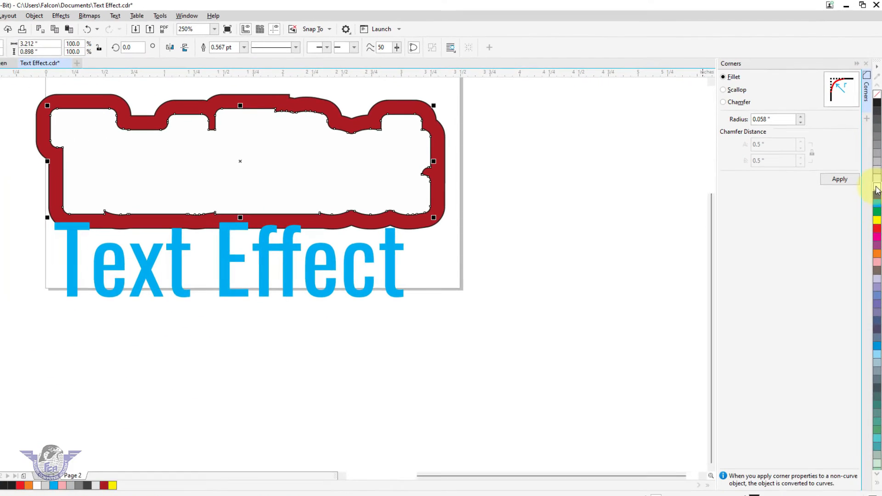
Remove the outlines from the white inner shape and the dark red outer shape
left_click(369, 238)
left_click(260, 222)
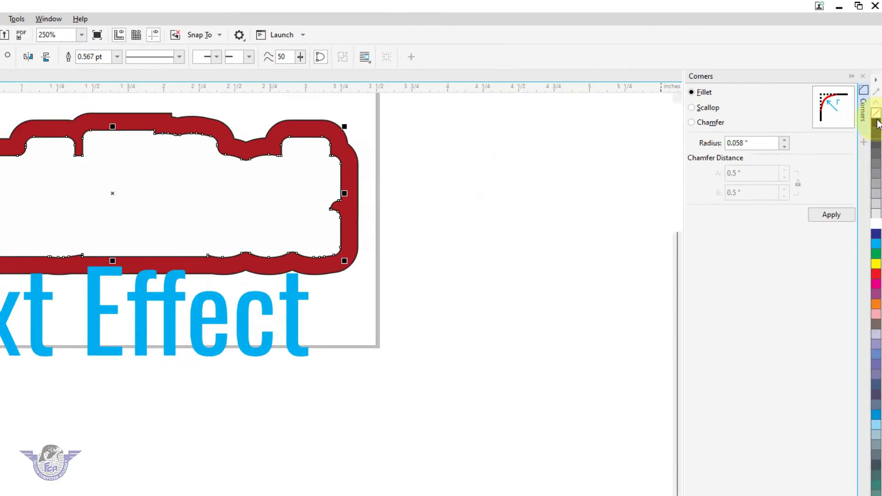
left_click(619, 122)
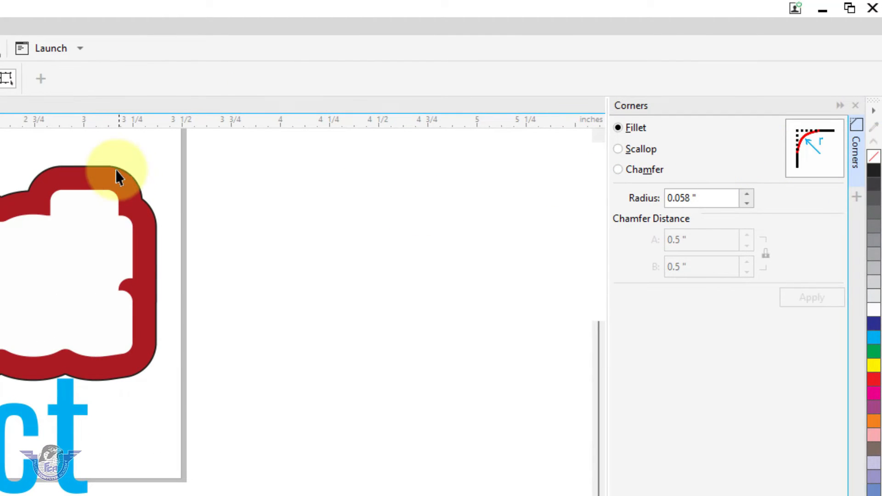
left_click(115, 169)
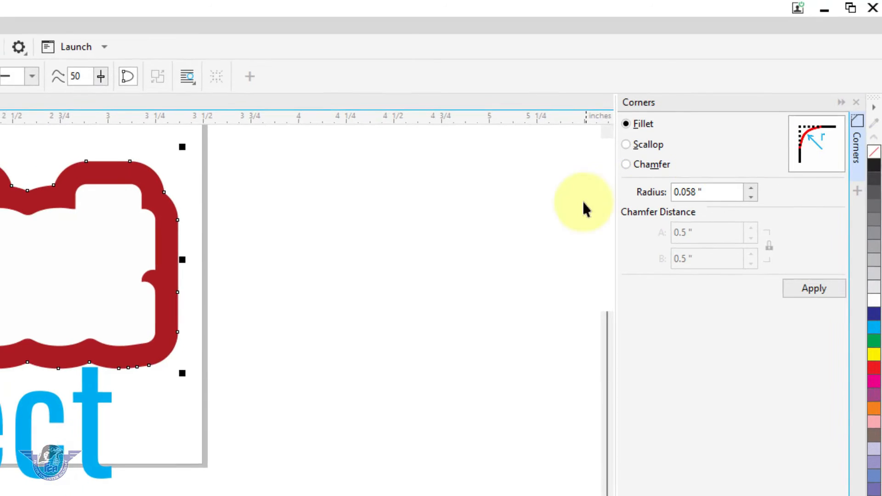
left_click(297, 204)
Convert the dark red outer shape to a 300 dpi CMYK Color (32-bit) bitmap with anti-aliasing and a transparent background
left_click(116, 169)
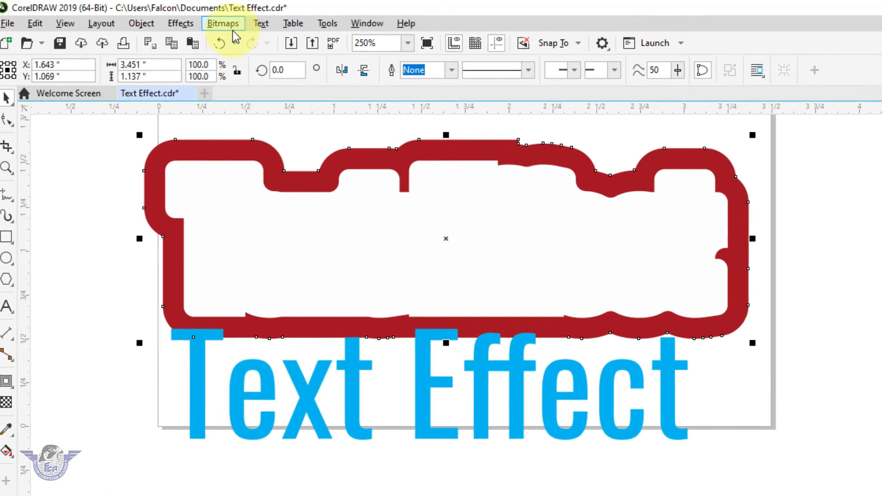
left_click(133, 27)
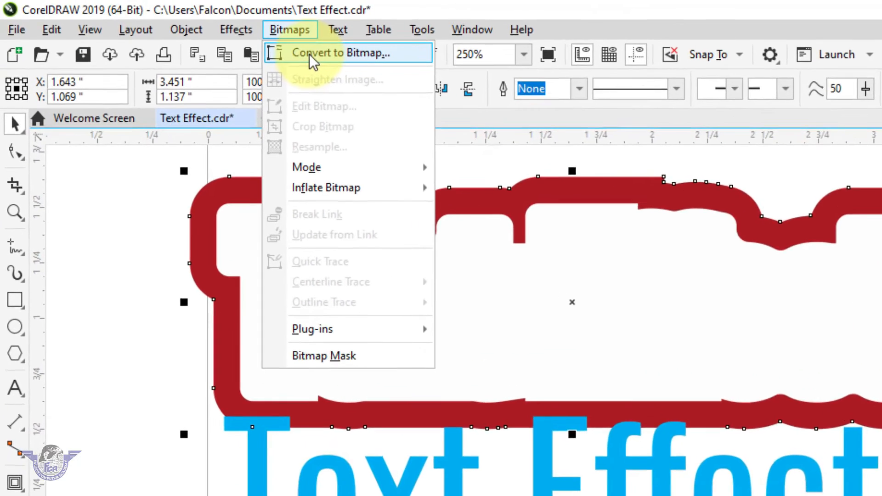
left_click(309, 54)
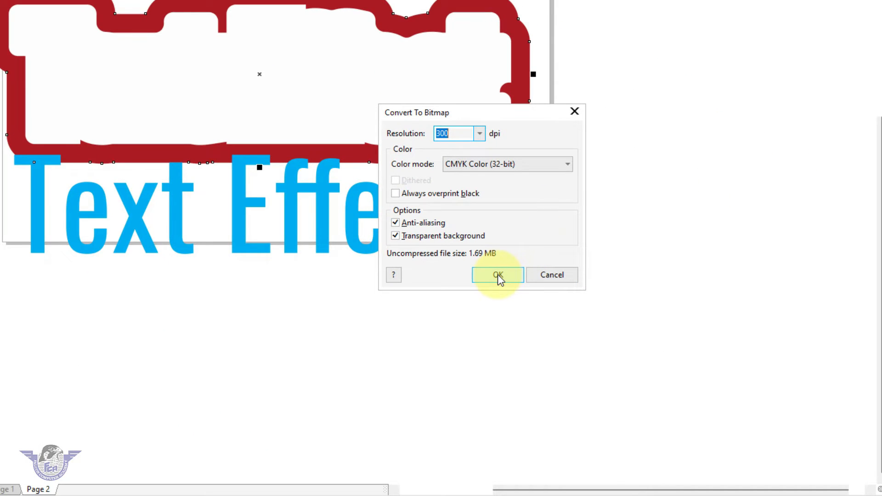
left_click(497, 275)
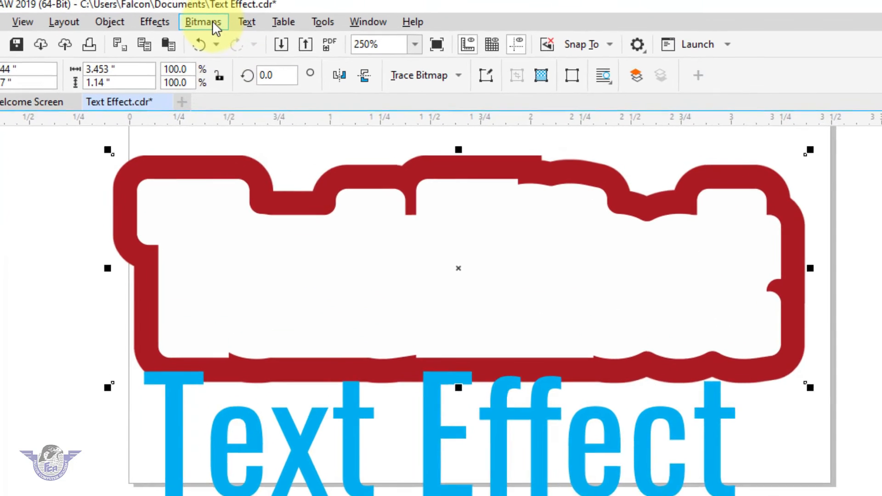
Open the red bitmap for editing in Corel PHOTO-PAINT and apply the Elephant Skin texture with age 20 and black color
left_click(216, 23)
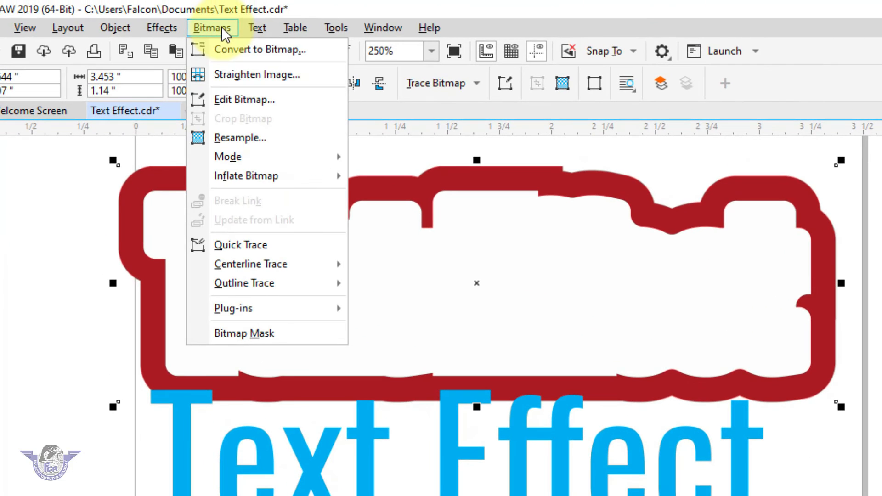
left_click(240, 106)
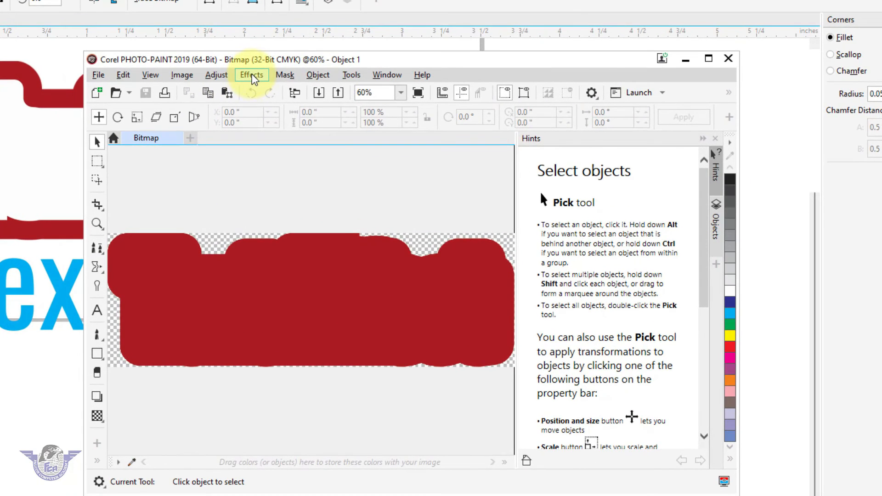
left_click(282, 106)
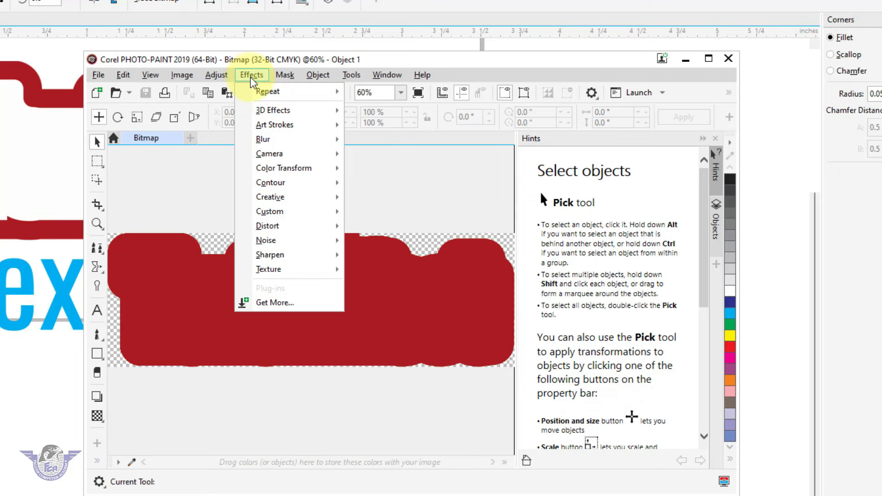
mouse_move(268, 269)
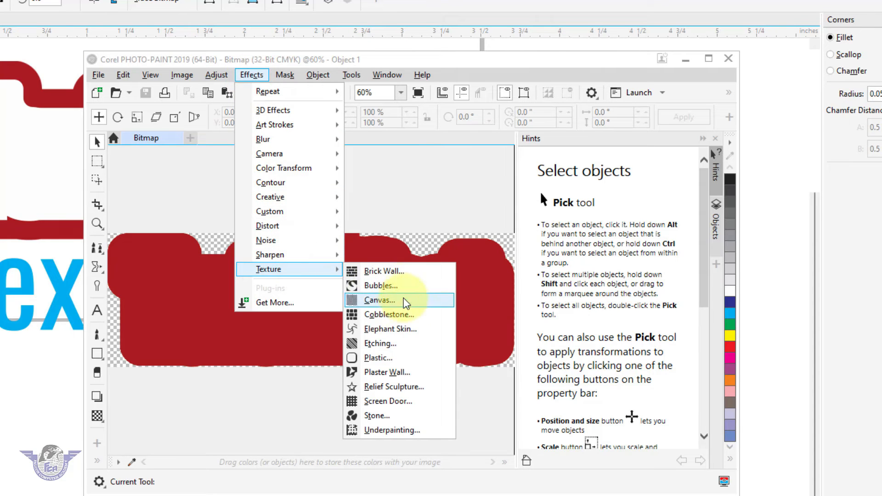
left_click(414, 336)
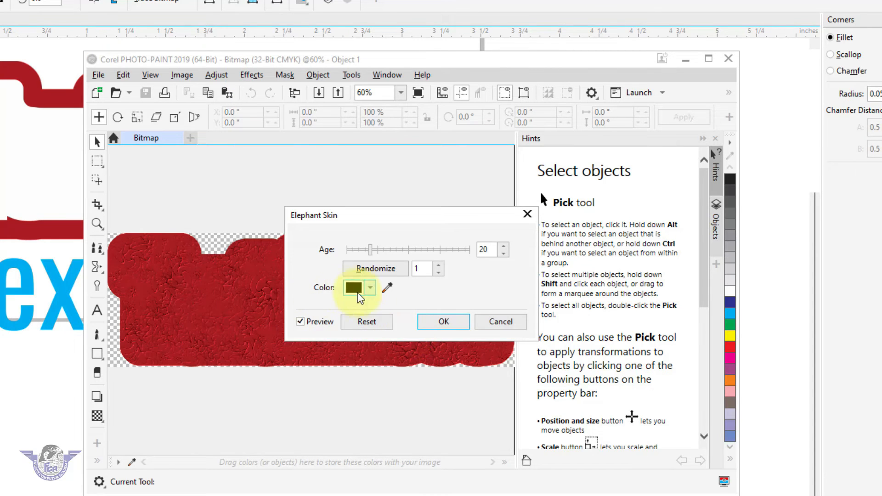
left_click(438, 323)
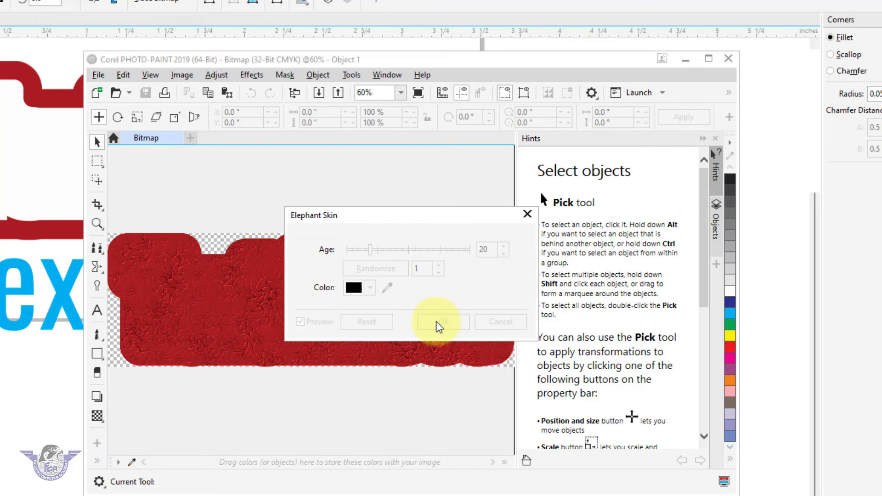
Apply the Plastic texture with highlight 92, depth 86 and smoothness 80, and close PHOTO-PAINT saving the bitmap changes
left_click(251, 74)
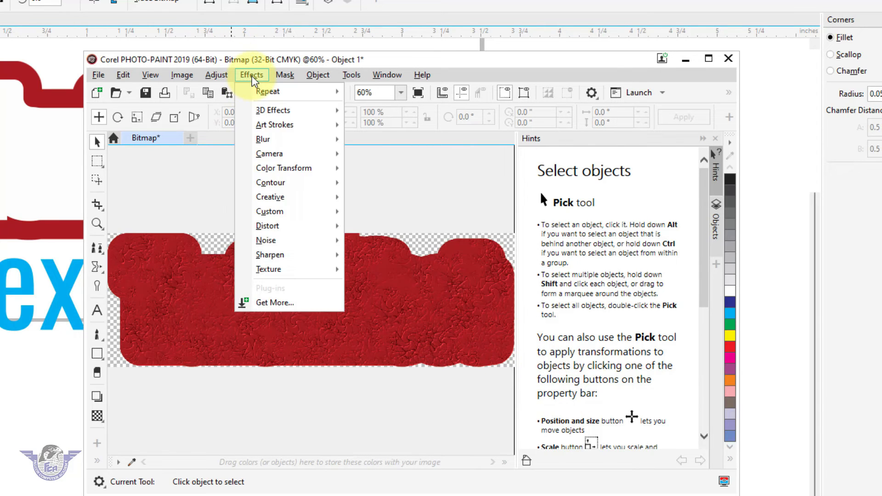
mouse_move(316, 272)
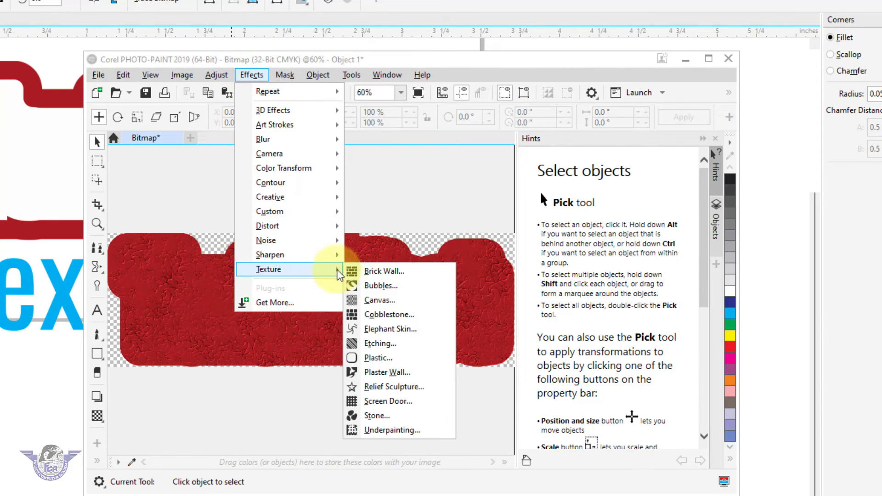
left_click(396, 362)
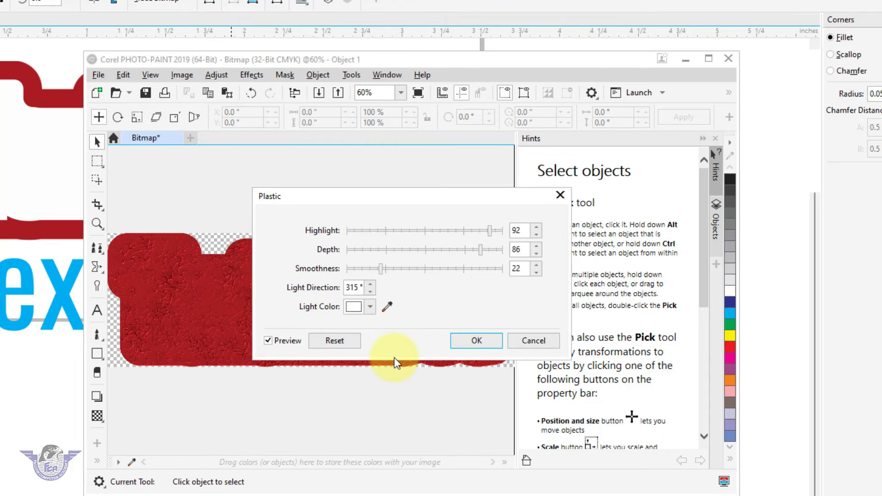
left_click_drag(431, 275, 474, 278)
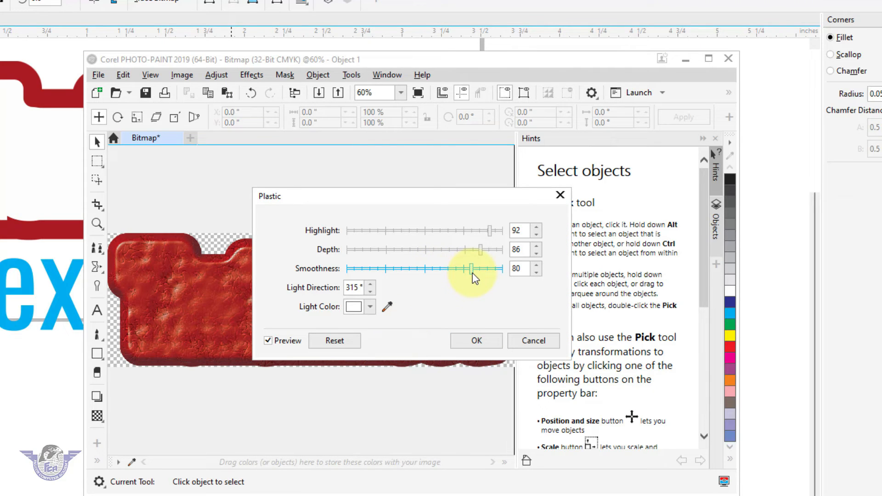
left_click(482, 342)
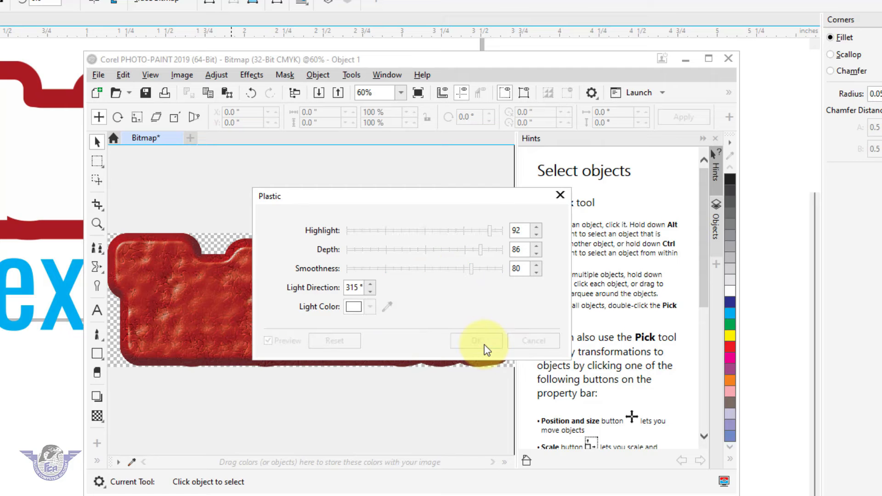
left_click(728, 59)
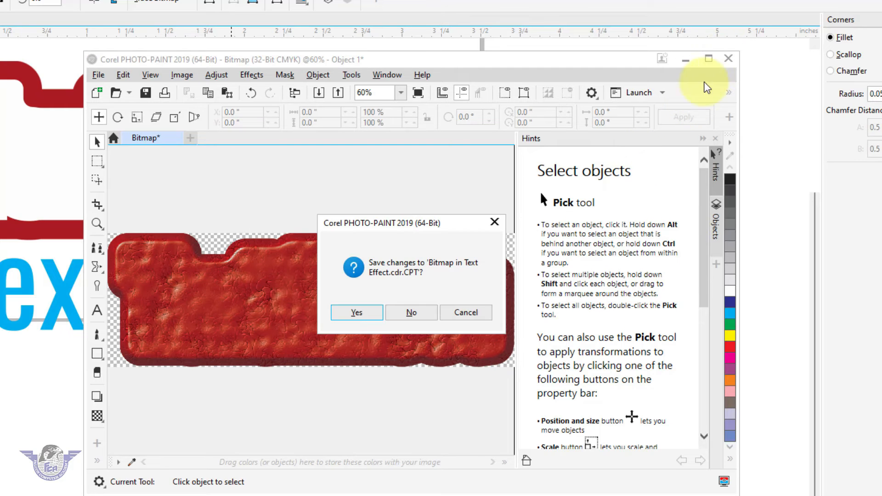
left_click(357, 313)
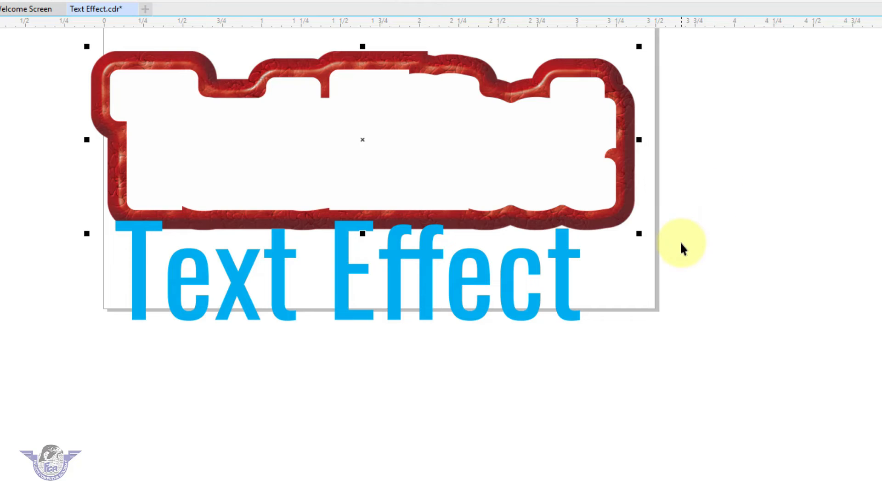
Change the fill of the cyan "Text Effect" lettering to red
left_click(539, 261)
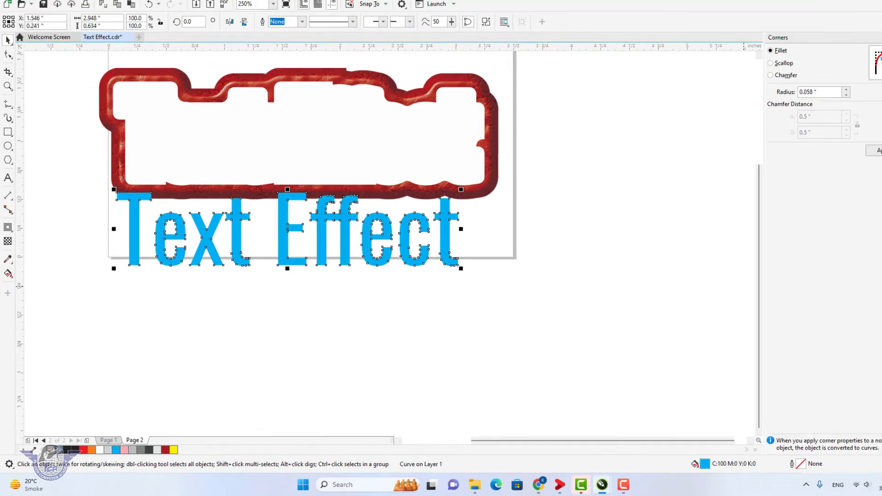
left_click(881, 203)
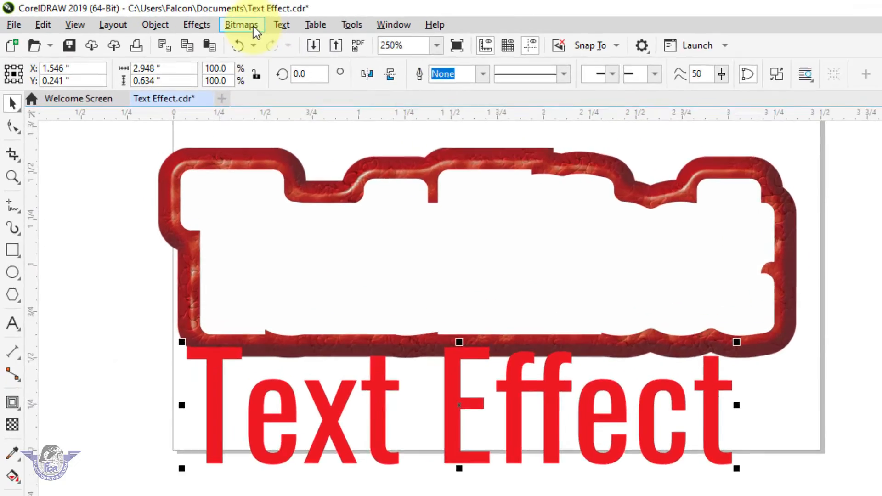
Convert the red "Text Effect" lettering to a 300 dpi CMYK Color (32-bit) bitmap with anti-aliasing and transparent background, and open it in Corel PHOTO-PAINT
left_click(42, 16)
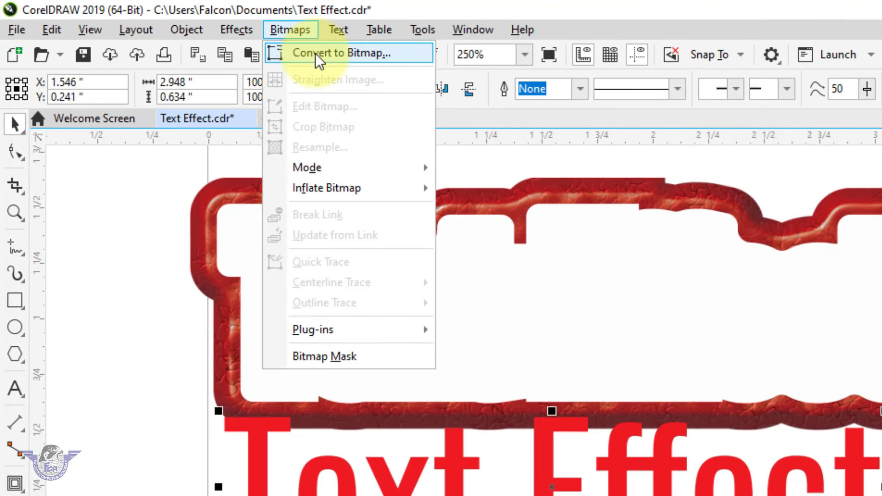
left_click(317, 54)
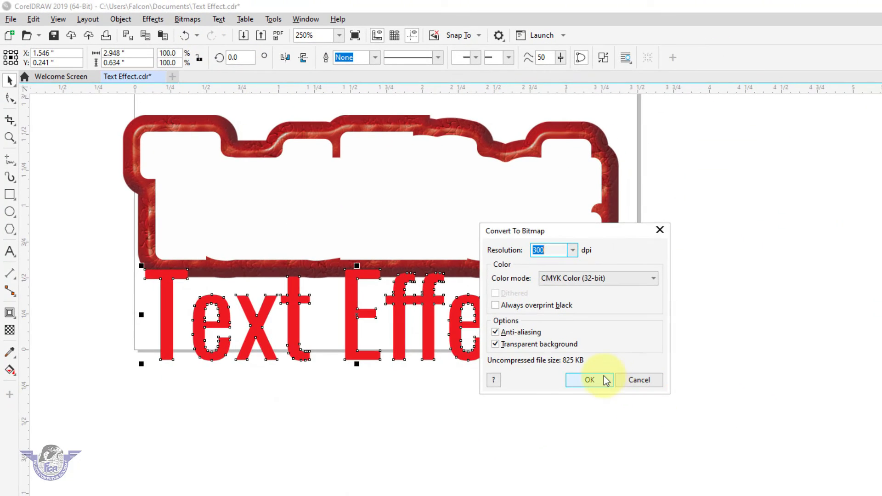
left_click(606, 379)
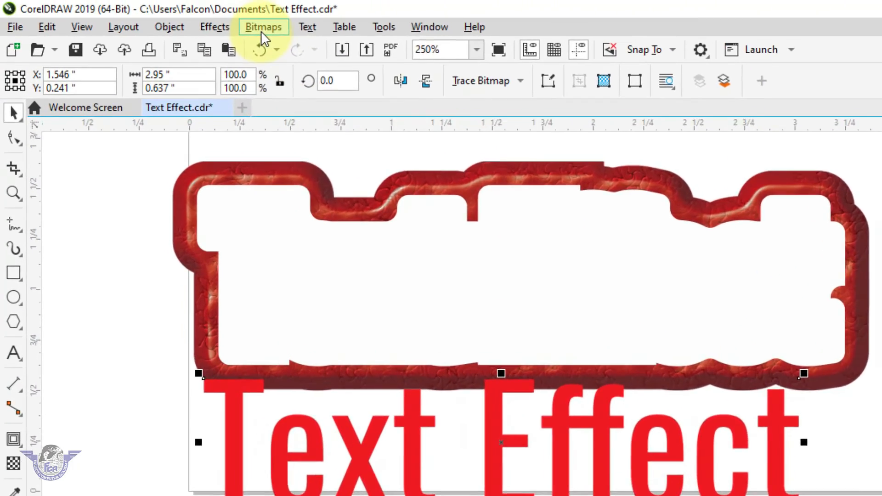
left_click(193, 20)
left_click(324, 107)
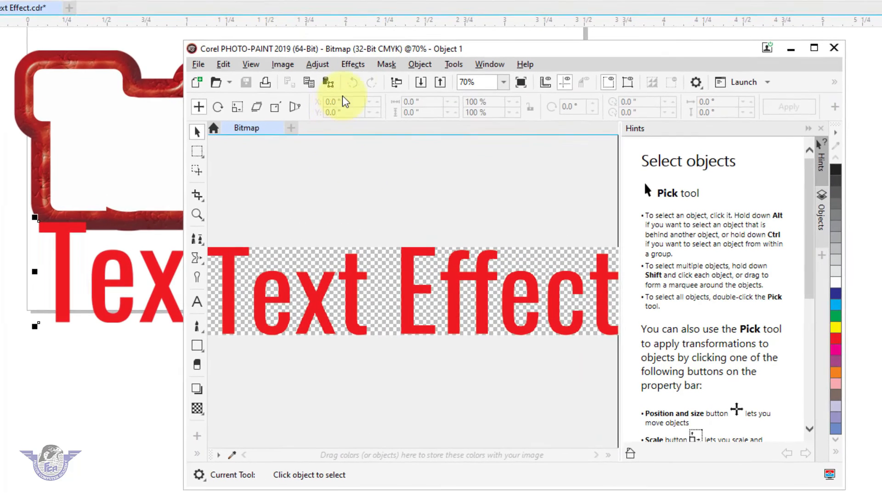
Apply the Plastic texture to the lettering with highlight 82, depth 47 and smoothness 38, and close PHOTO-PAINT saving the bitmap changes
left_click(352, 64)
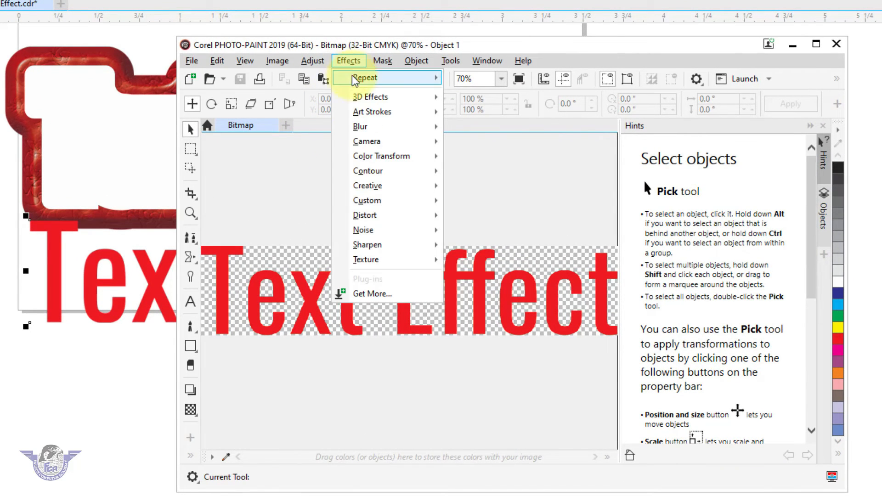
mouse_move(389, 265)
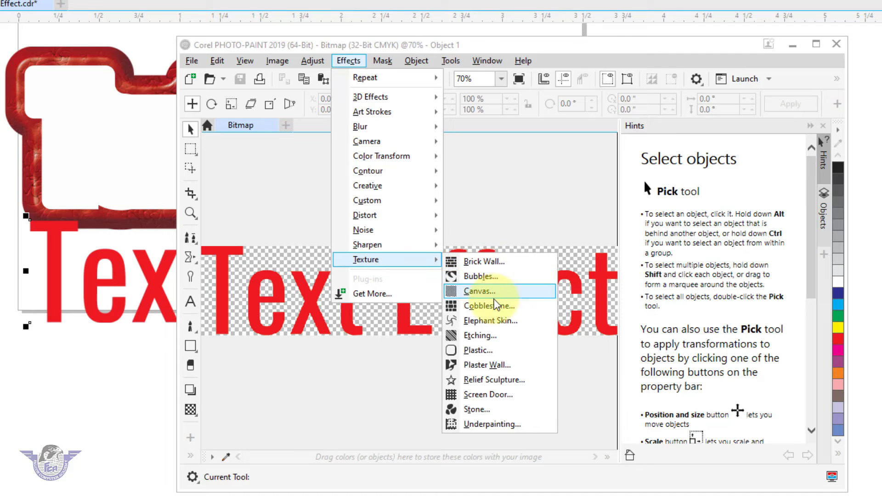
left_click(487, 350)
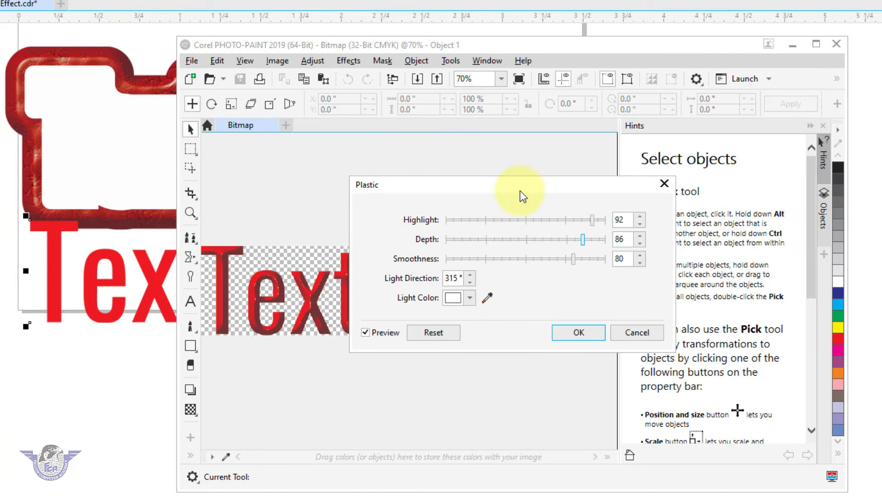
left_click_drag(522, 186, 402, 21)
mouse_move(453, 94)
left_mouse_down()
mouse_move(418, 91)
mouse_move(419, 73)
mouse_move(375, 73)
left_mouse_up()
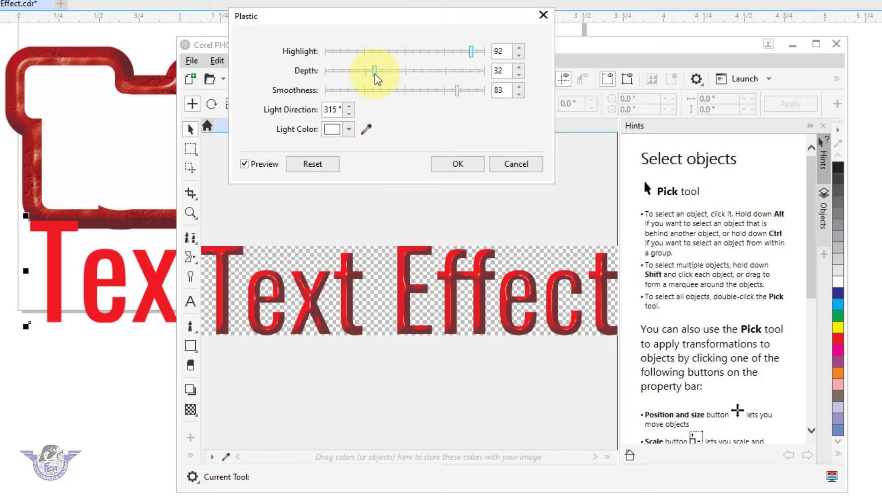
left_click_drag(416, 52, 384, 98)
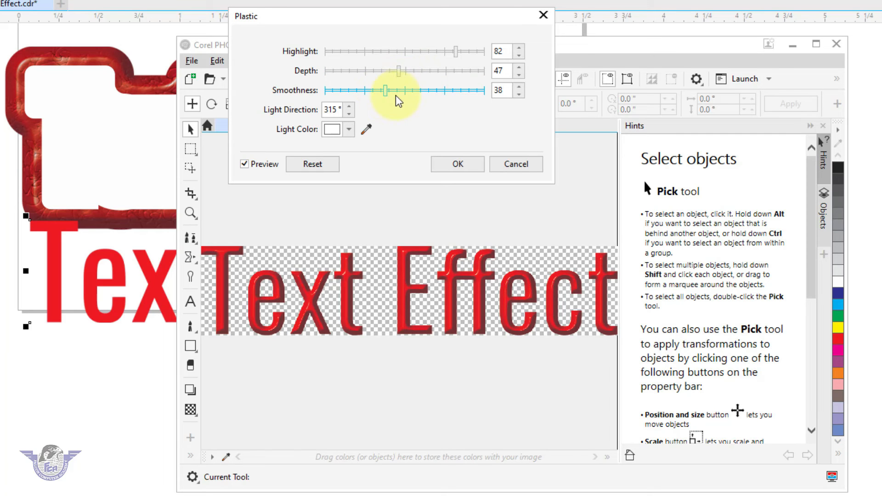
left_click(464, 165)
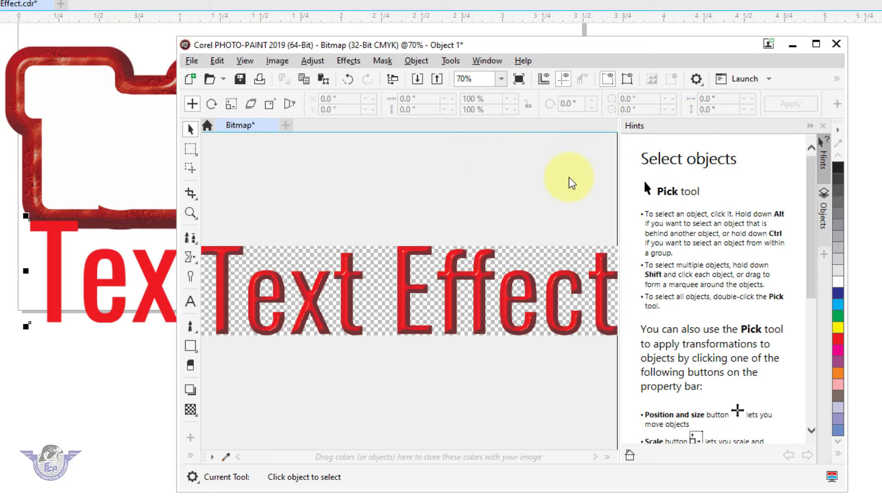
left_click(836, 44)
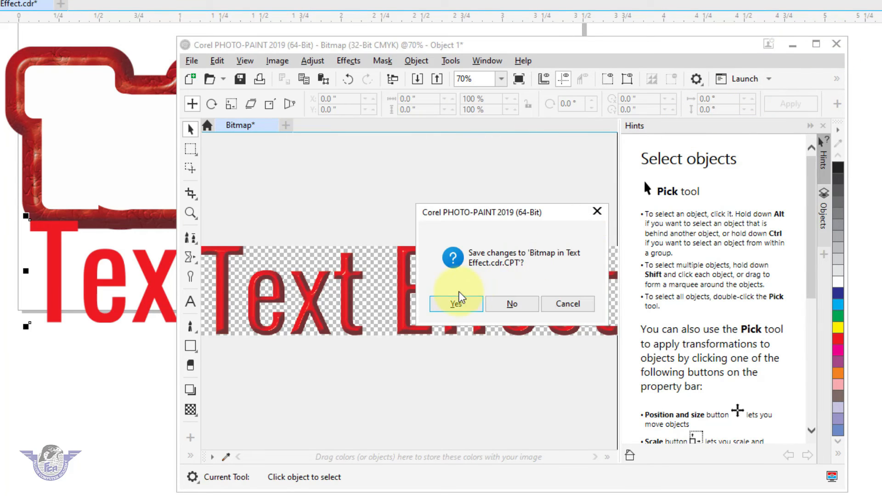
left_click(456, 303)
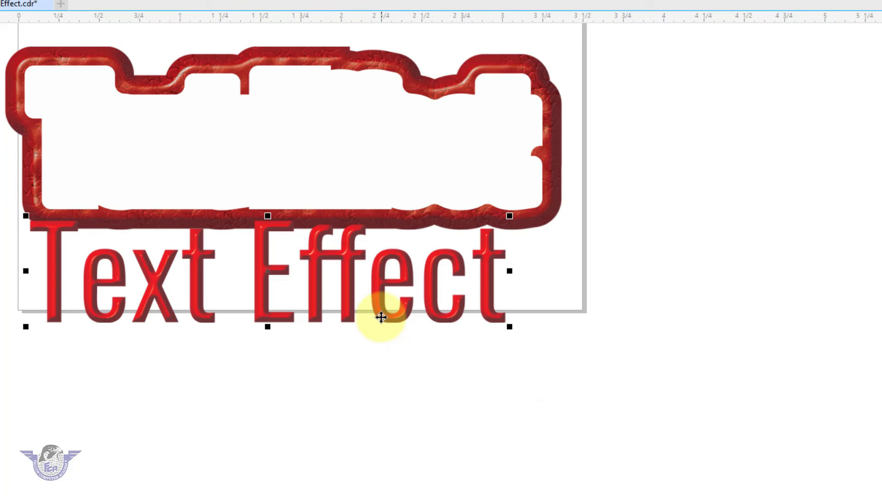
Center the "Text Effect" lettering bitmap horizontally and vertically on the white inner shape of the red border
left_click_drag(411, 293, 388, 350)
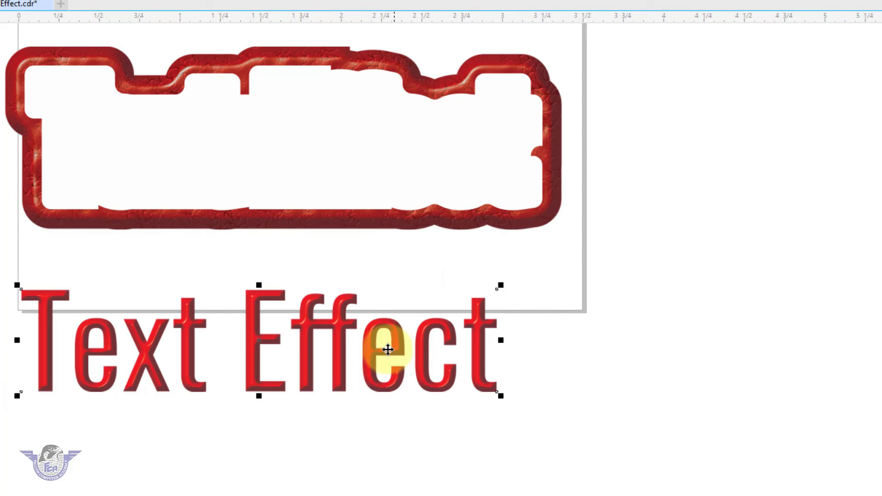
left_click(393, 419)
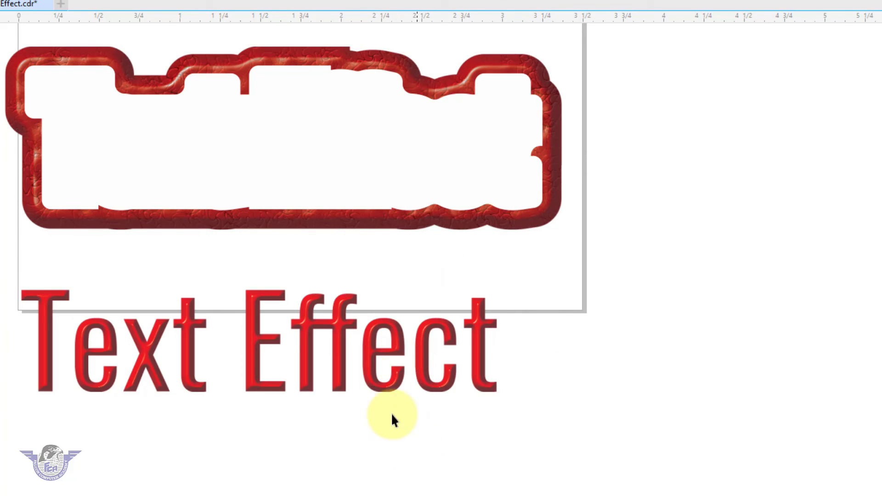
left_click(345, 326)
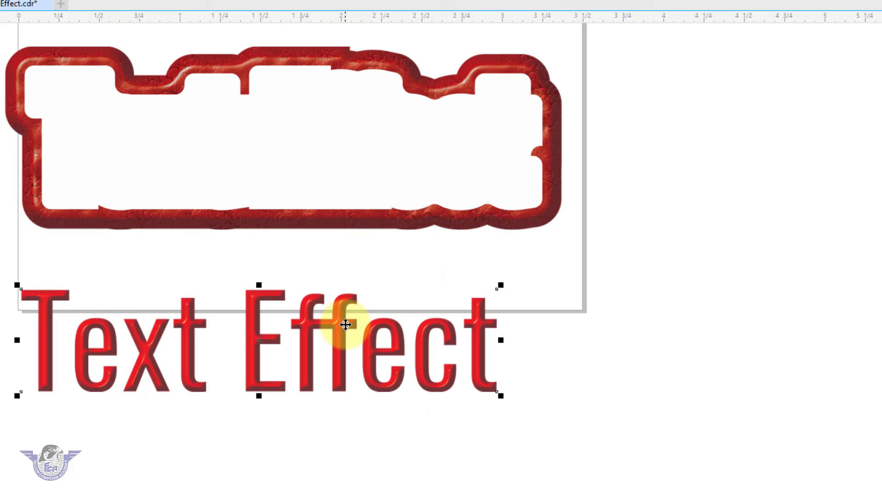
left_click(308, 171, "shift")
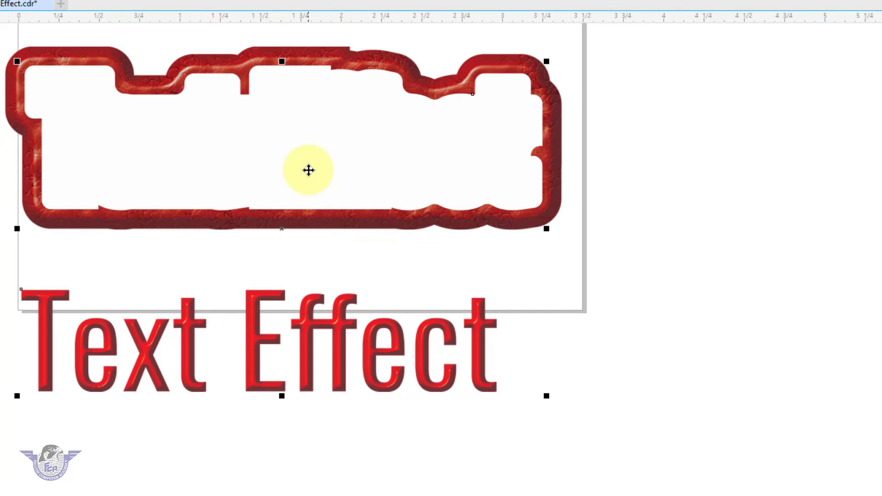
key("c")
key("e")
left_click(453, 329)
Scale the whole design proportionally to about 2.8 by 0.92 inches and place it within the page at about X 1.67, Y 1.09 inches
left_click_drag(1, 280, 607, 33)
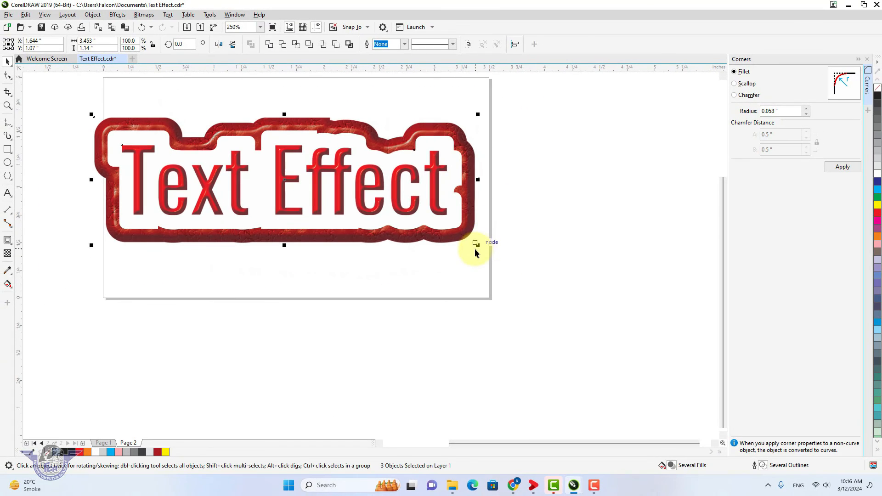
left_click_drag(477, 244, 403, 220)
left_click_drag(291, 186, 330, 195)
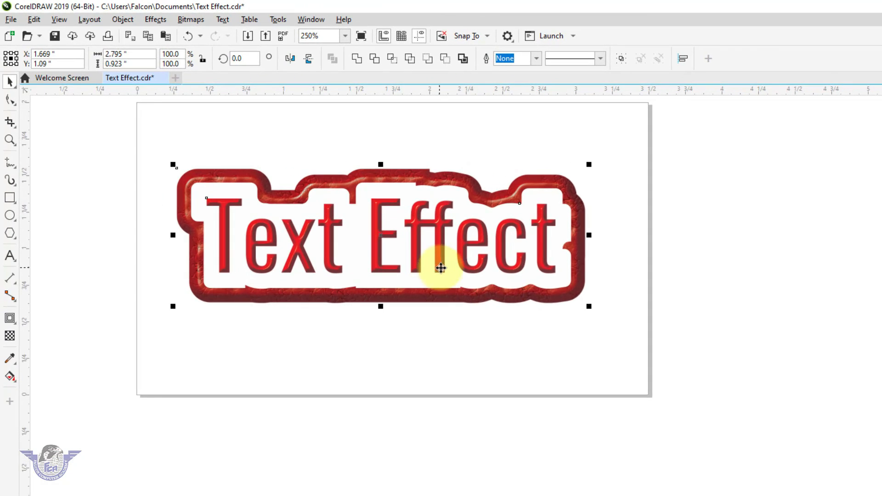
key("shift+F2")
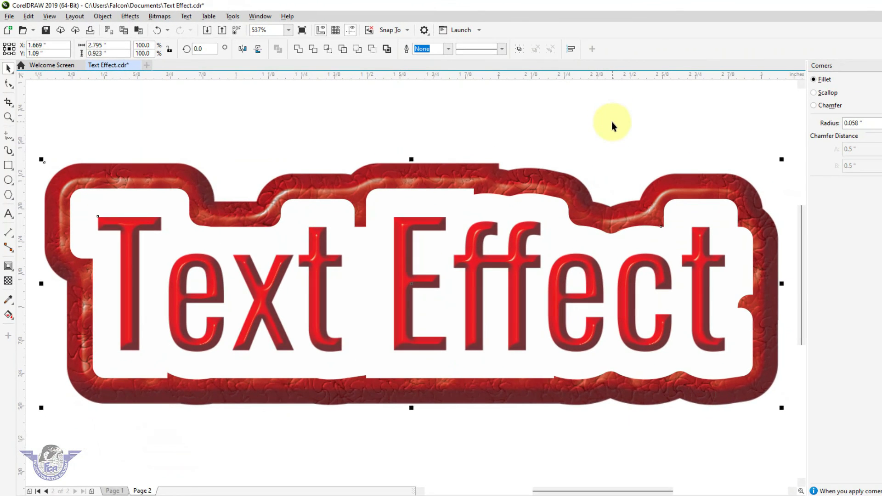
left_click(734, 150)
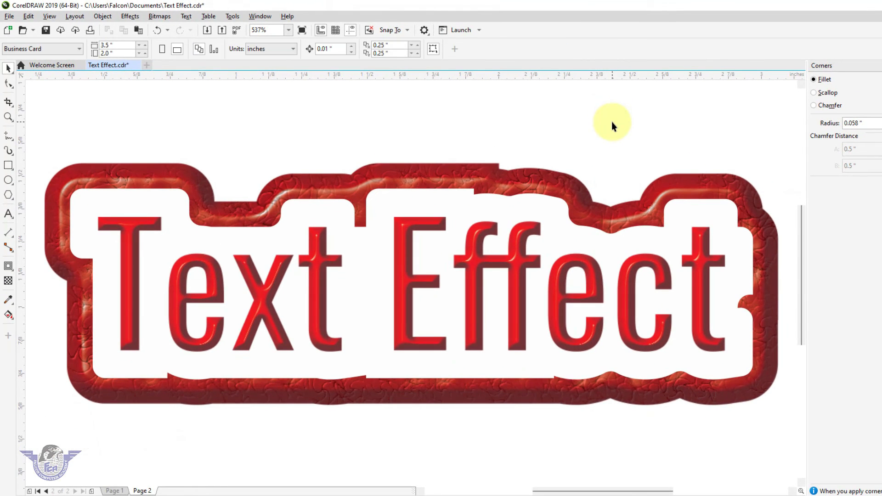